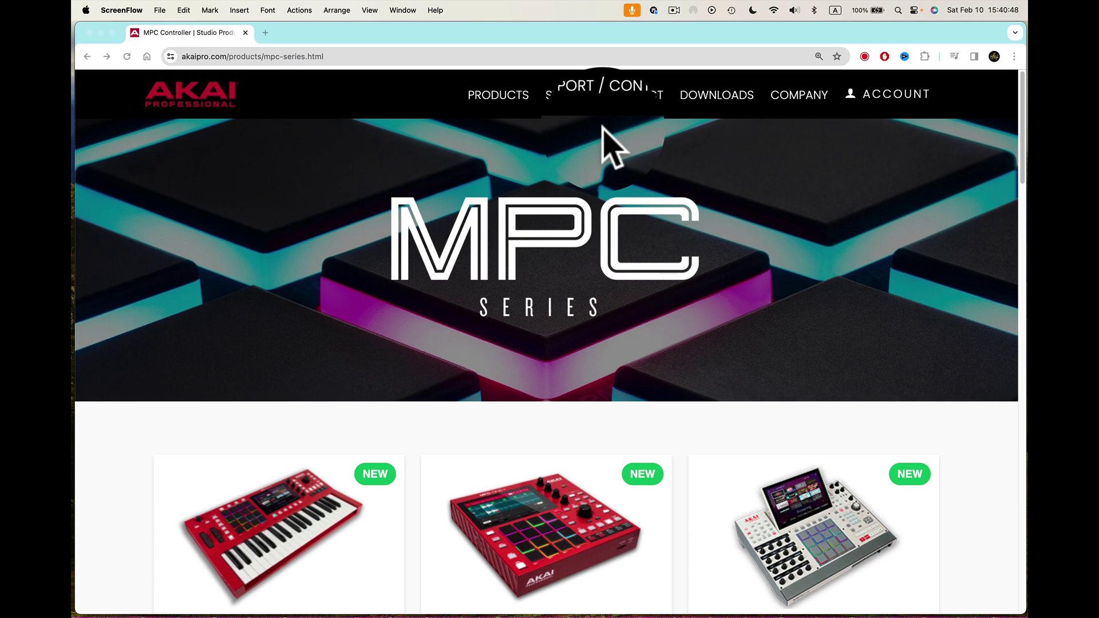
Go to the MPC hardware products page from the categories list and scroll through it.
{"action": "left_click", "coordinate": [523, 106]}
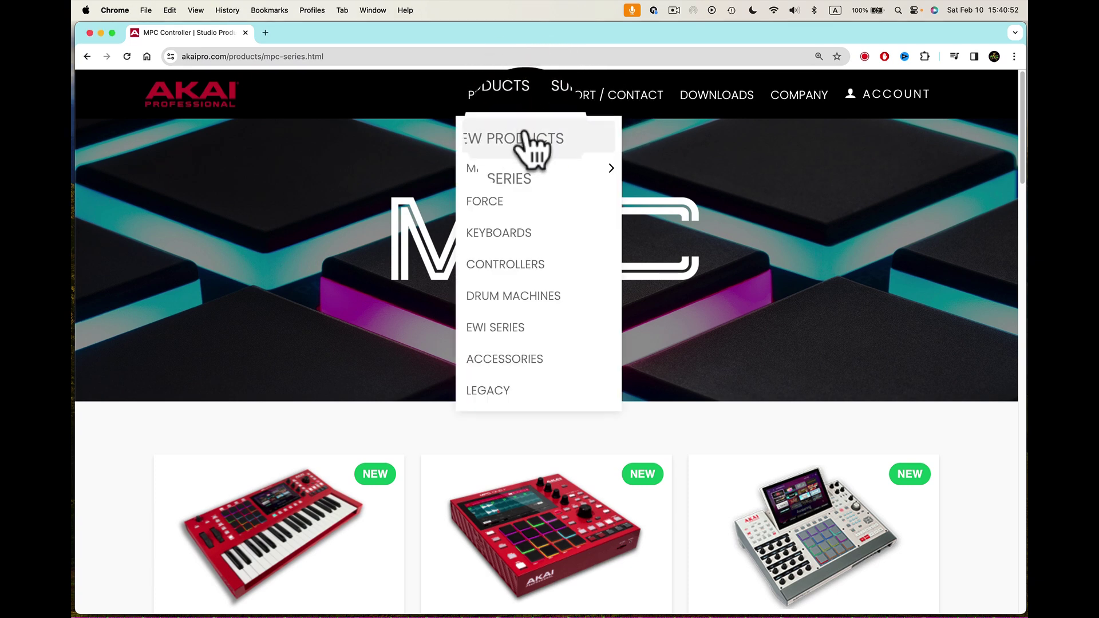
{"action": "mouse_move", "coordinate": [533, 172]}
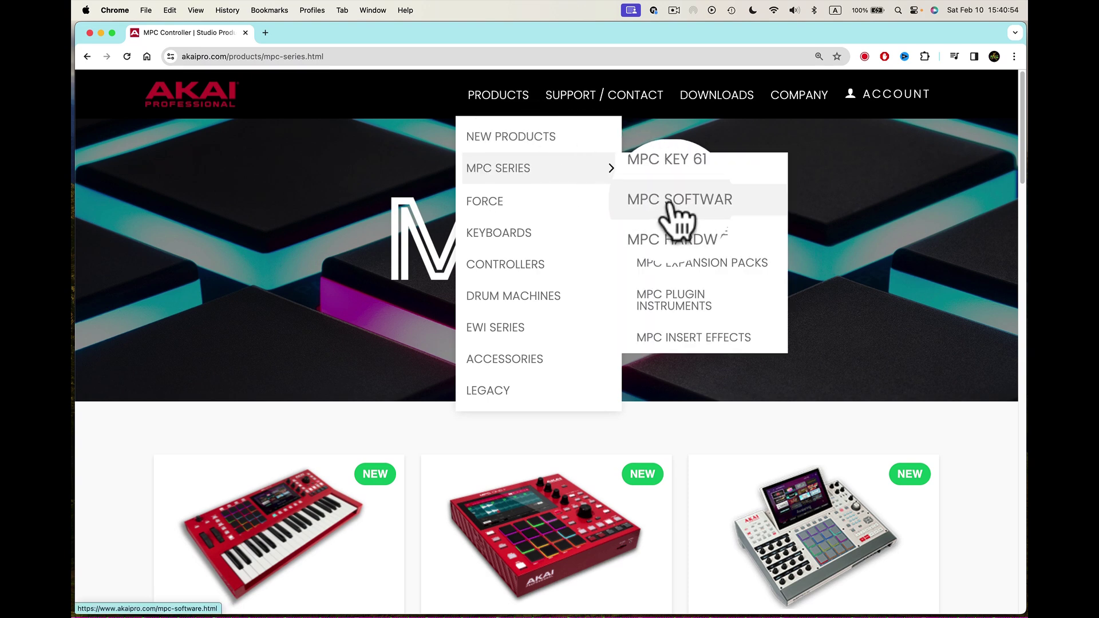
{"action": "left_click", "coordinate": [691, 252]}
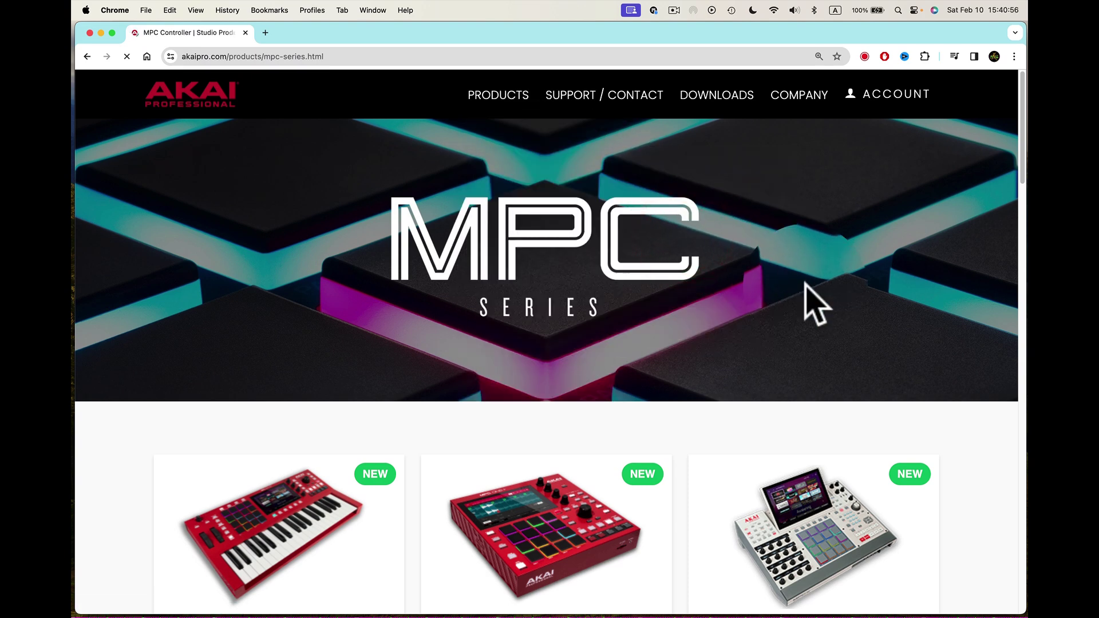
{"action": "scroll", "coordinate": [811, 304], "scroll_direction": "down", "scroll_amount": 2}
{"action": "scroll", "coordinate": [813, 304], "scroll_direction": "down", "scroll_amount": 3}
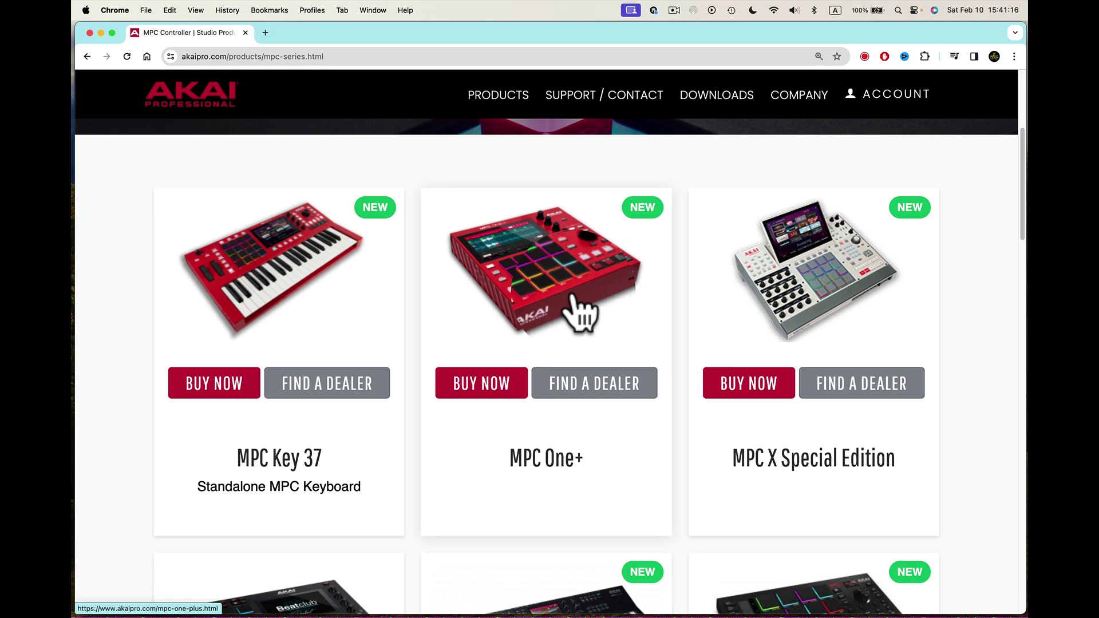
{"action": "scroll", "coordinate": [580, 314], "scroll_direction": "down", "scroll_amount": 1}
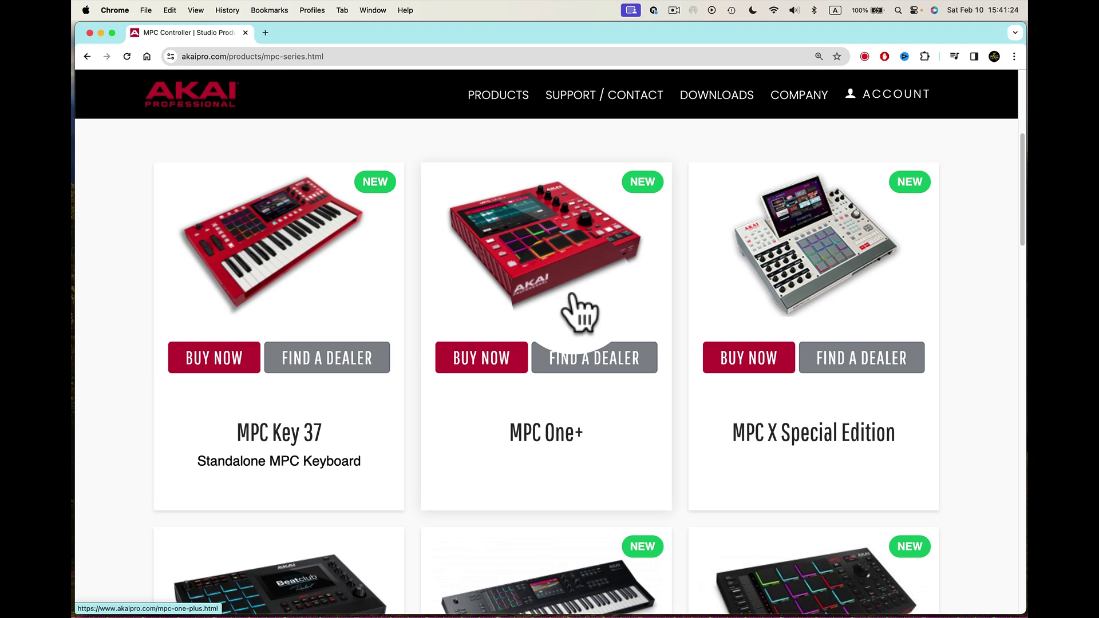
{"action": "scroll", "coordinate": [572, 295], "scroll_direction": "down", "scroll_amount": 4}
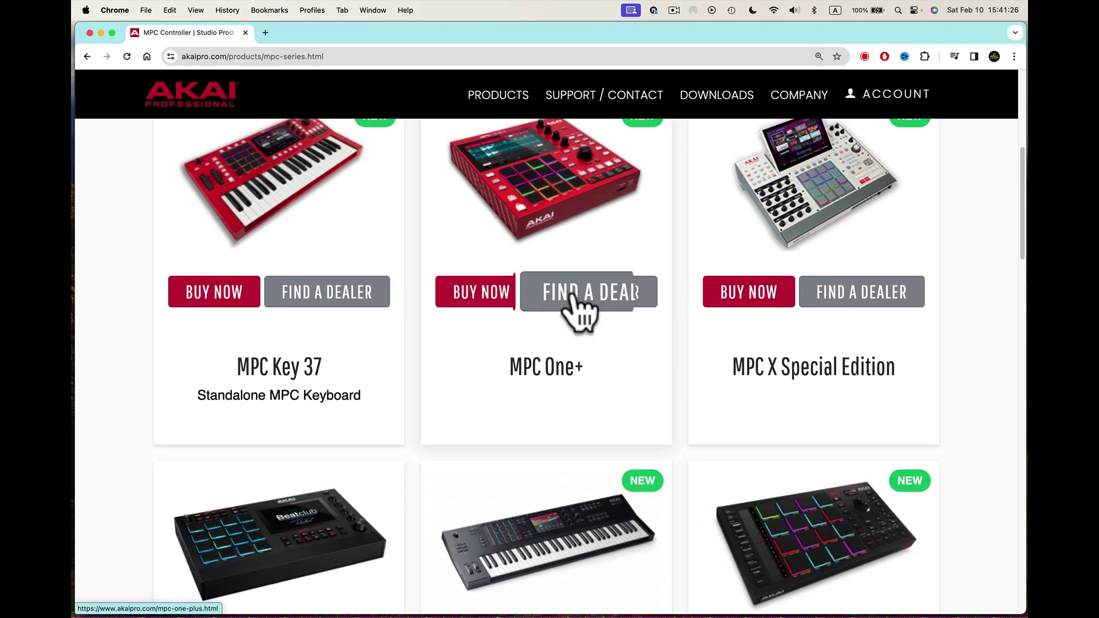
{"action": "scroll", "coordinate": [574, 295], "scroll_direction": "down", "scroll_amount": 10}
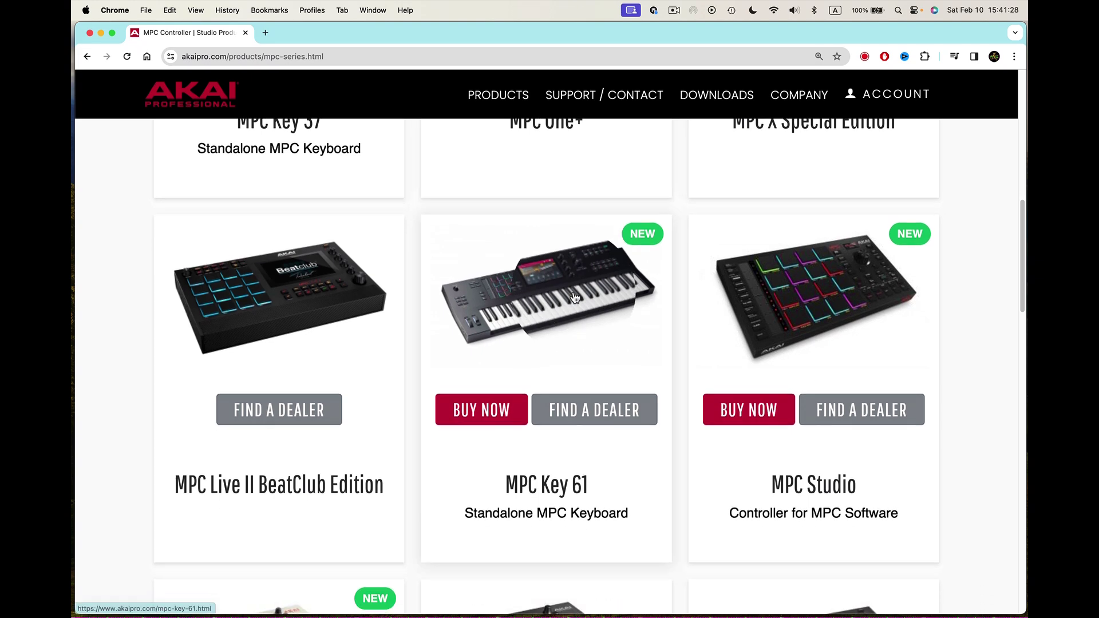
{"action": "scroll", "coordinate": [574, 296], "scroll_direction": "up", "scroll_amount": 20}
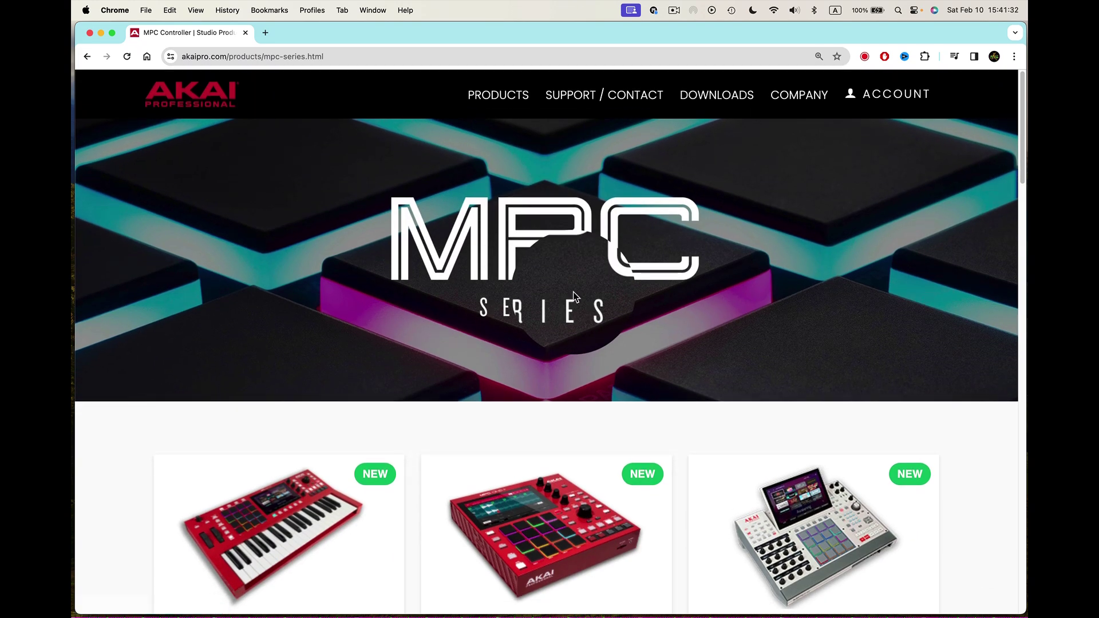
Launch inMusic Software Center, make the library full-screen, and open MPC 2.
{"action": "mouse_move", "coordinate": [719, 608]}
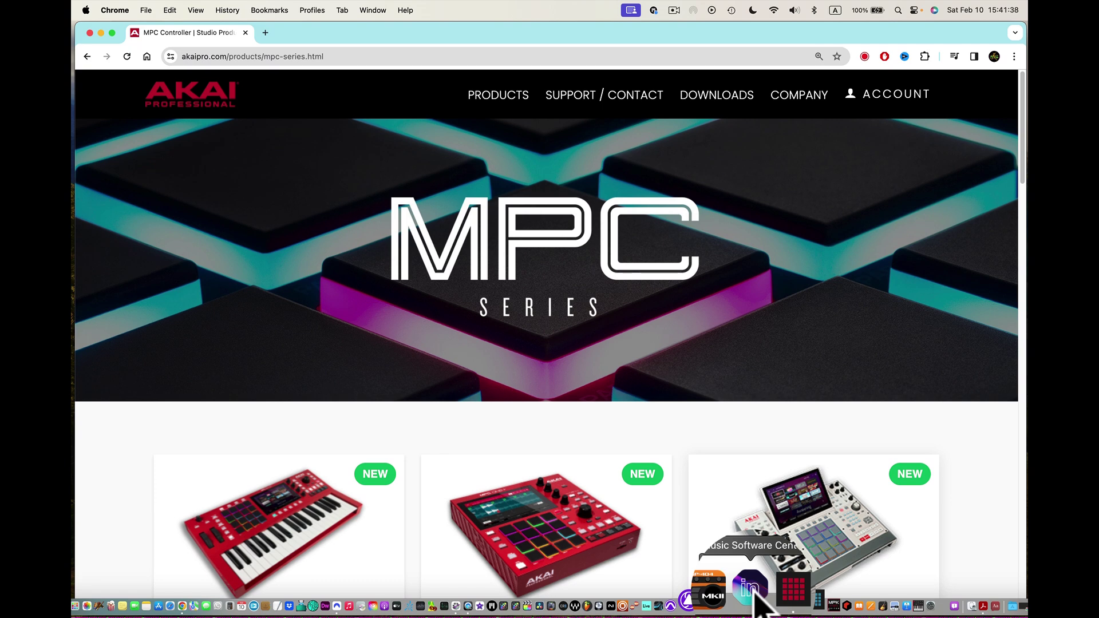
{"action": "left_click", "coordinate": [753, 594]}
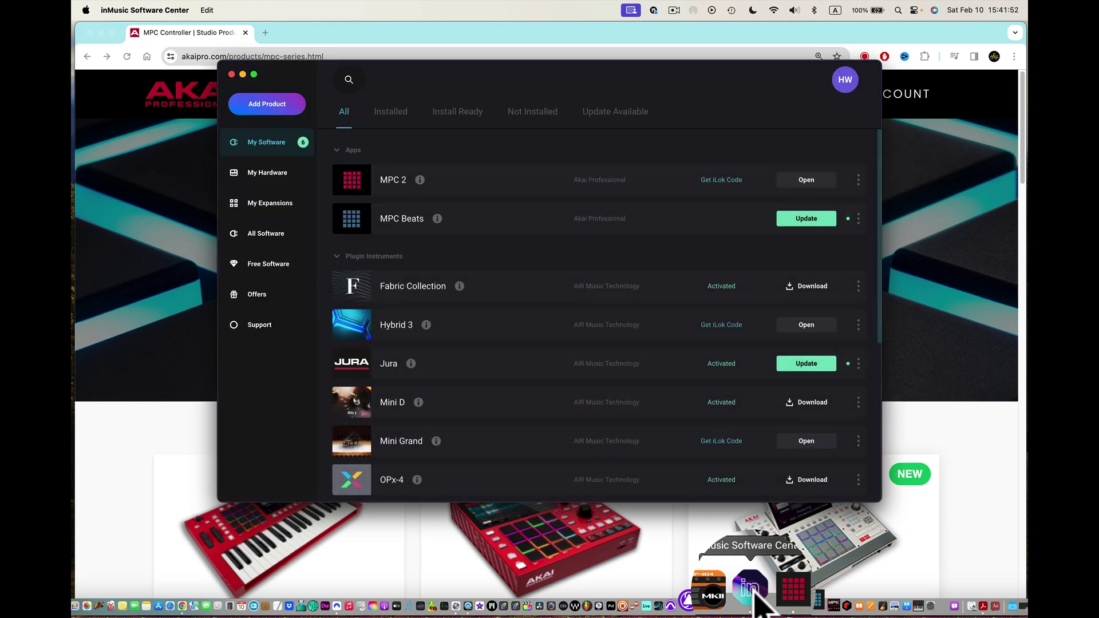
{"action": "left_click", "coordinate": [253, 74]}
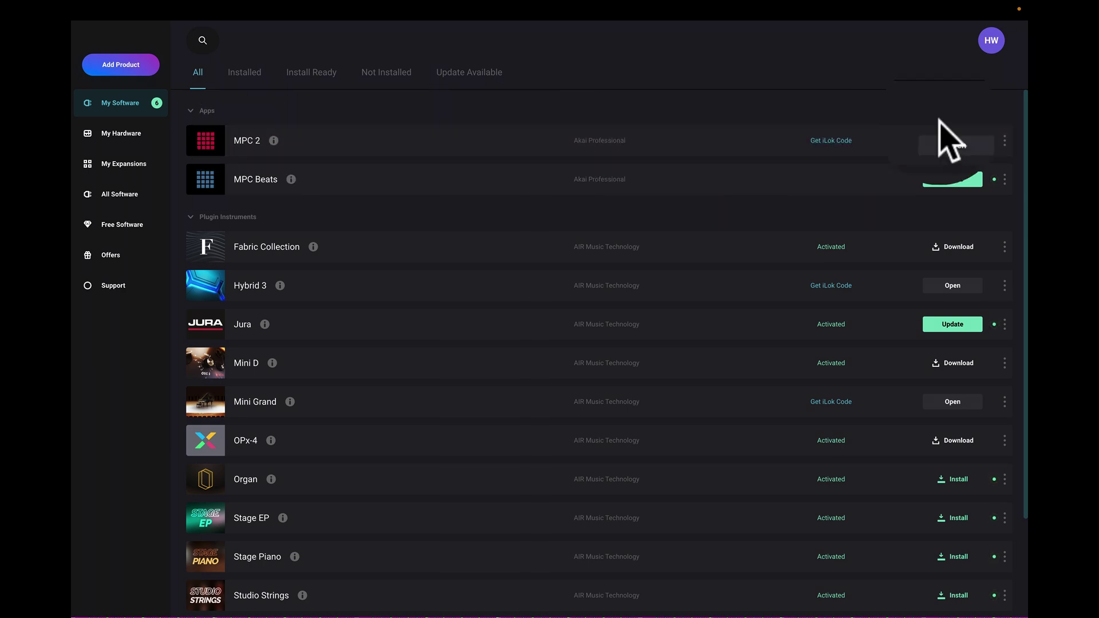
{"action": "left_click", "coordinate": [953, 140]}
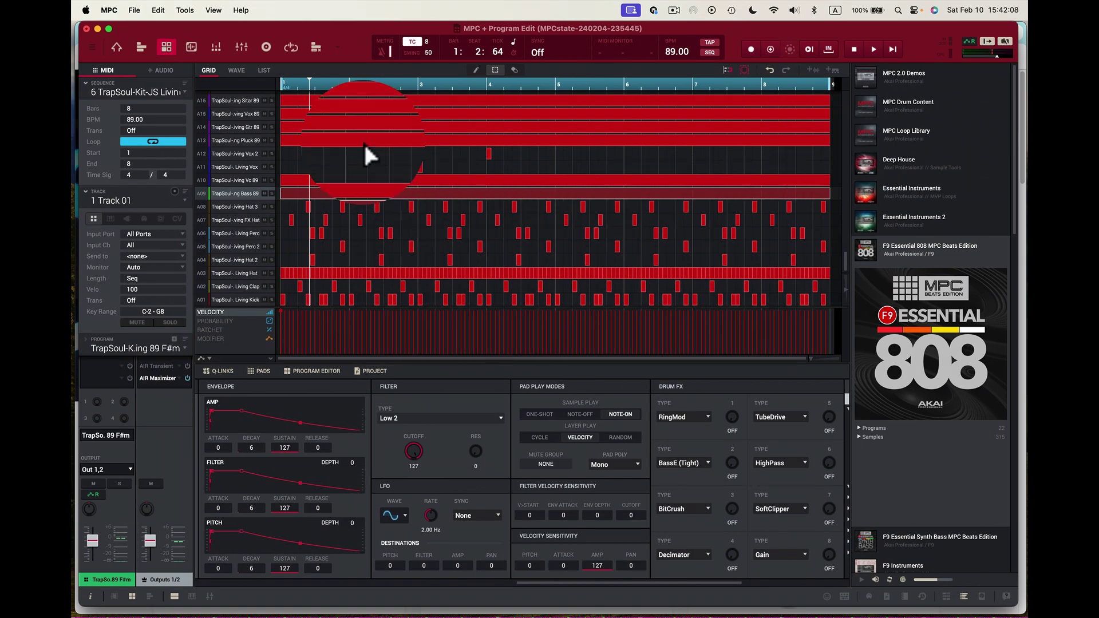
{"action": "left_click", "coordinate": [110, 10]}
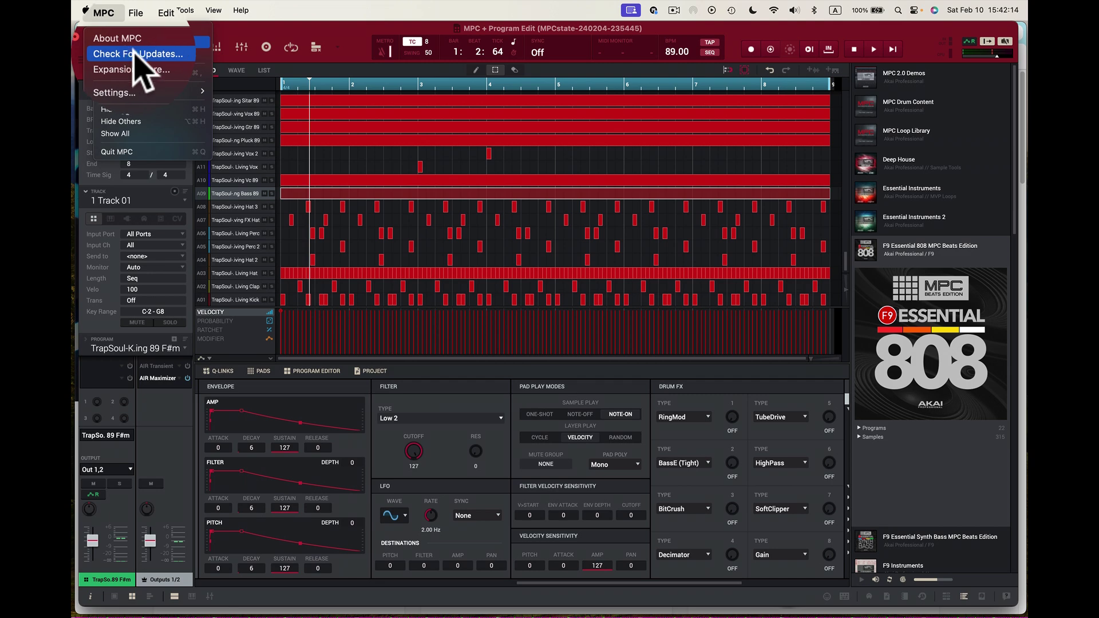
{"action": "left_click", "coordinate": [138, 54]}
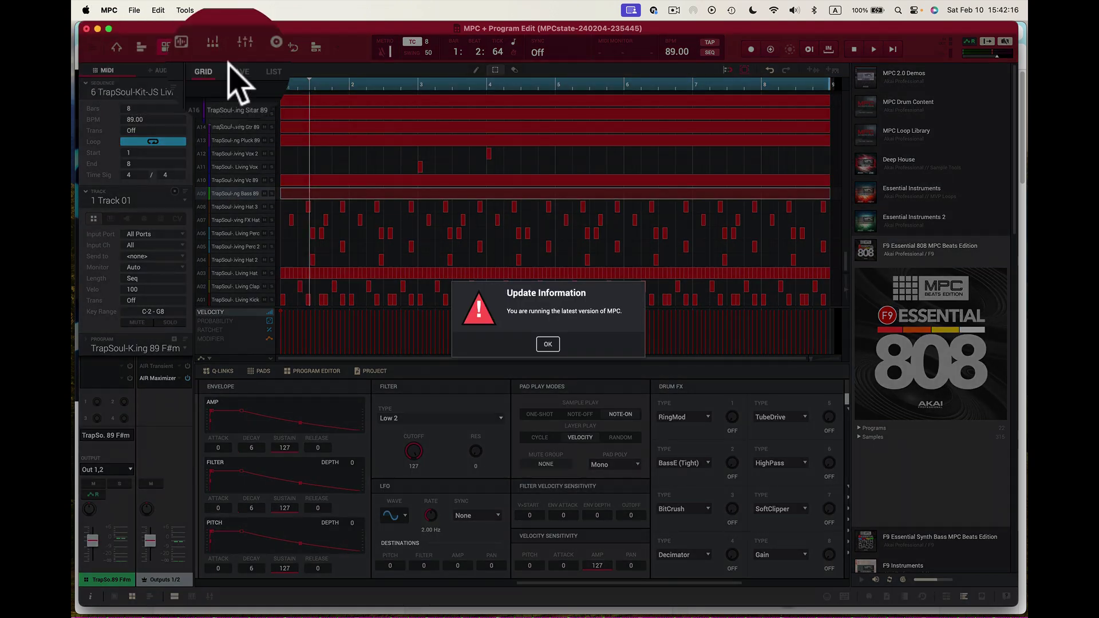
{"action": "left_click", "coordinate": [548, 344]}
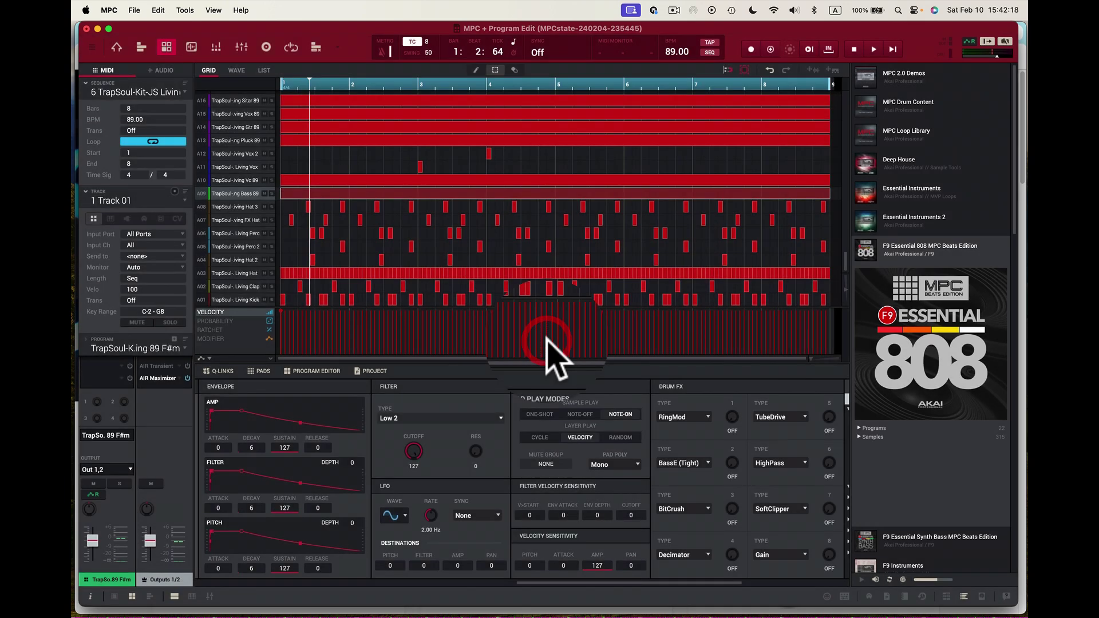
{"action": "left_click", "coordinate": [121, 11]}
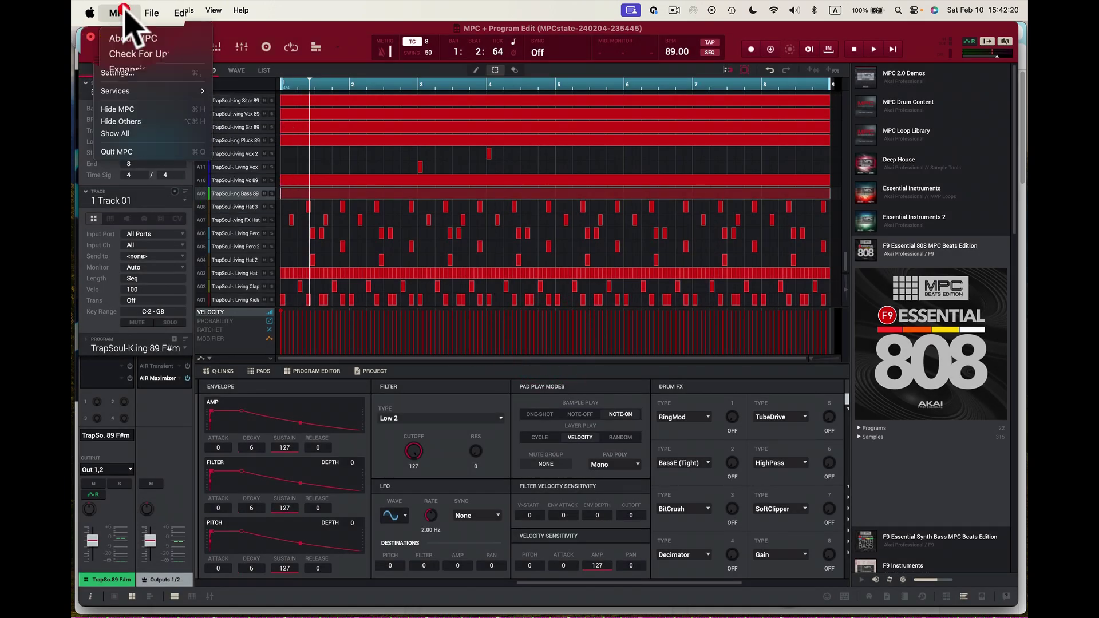
{"action": "left_click", "coordinate": [138, 38]}
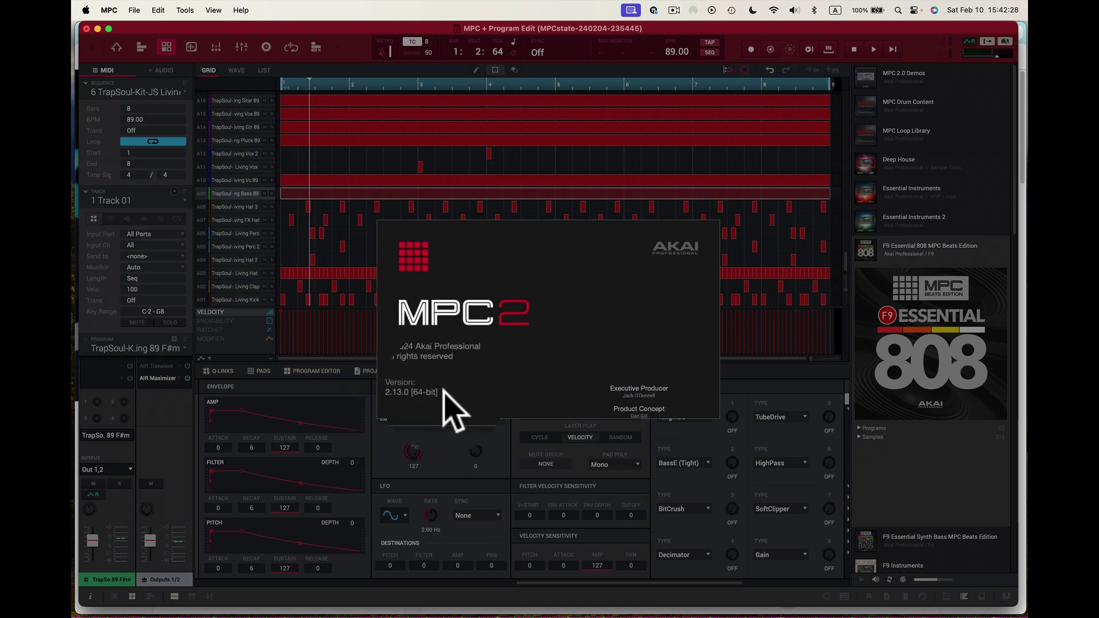
{"action": "left_click", "coordinate": [599, 278]}
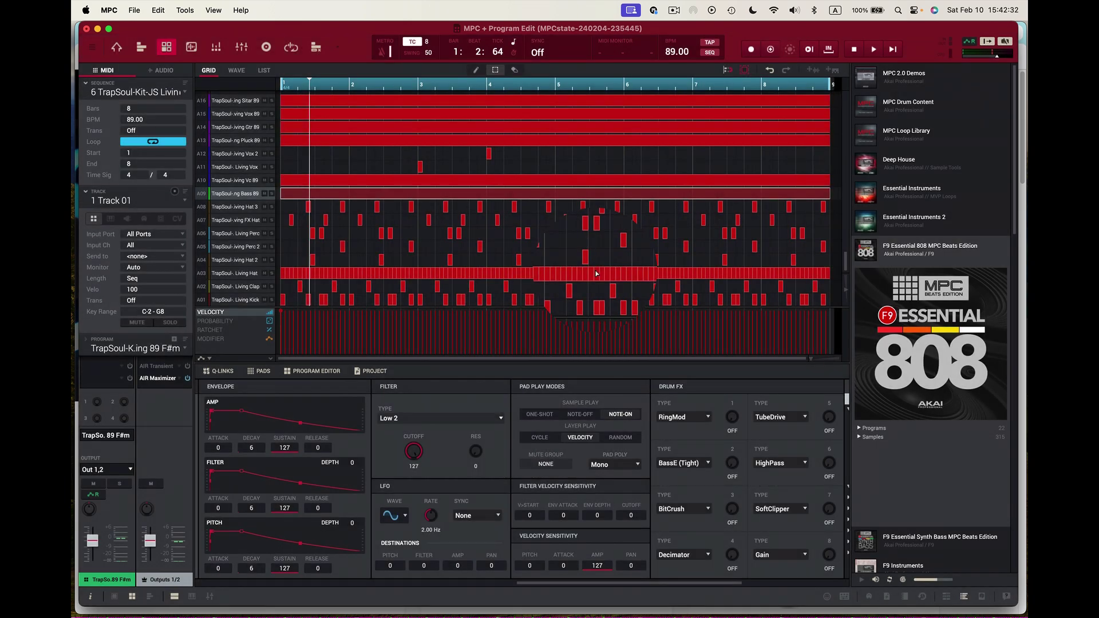
Switch back to inMusic Software Center and start the MPC Beats update.
{"action": "key", "text": "super+Tab"}
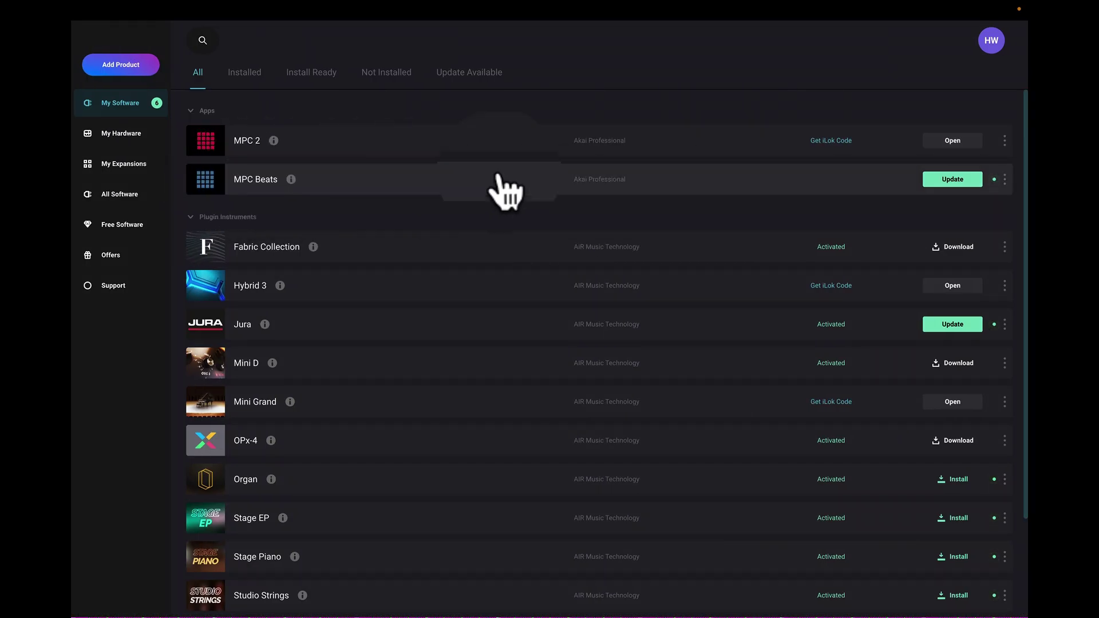
{"action": "left_click", "coordinate": [952, 180]}
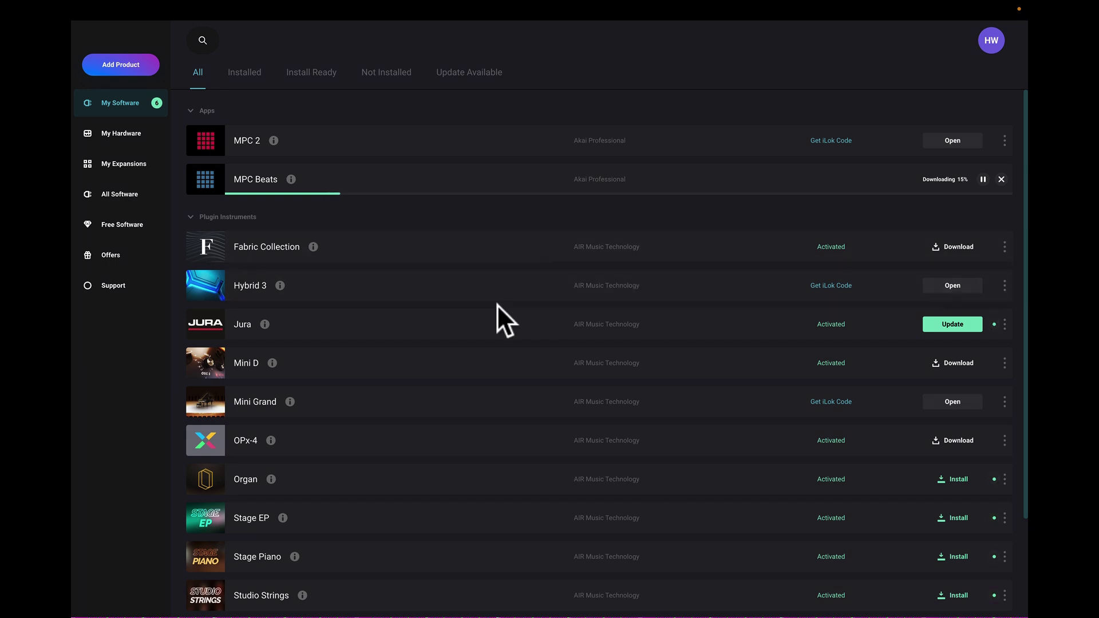
{"action": "scroll", "coordinate": [496, 305], "scroll_direction": "down", "scroll_amount": 1}
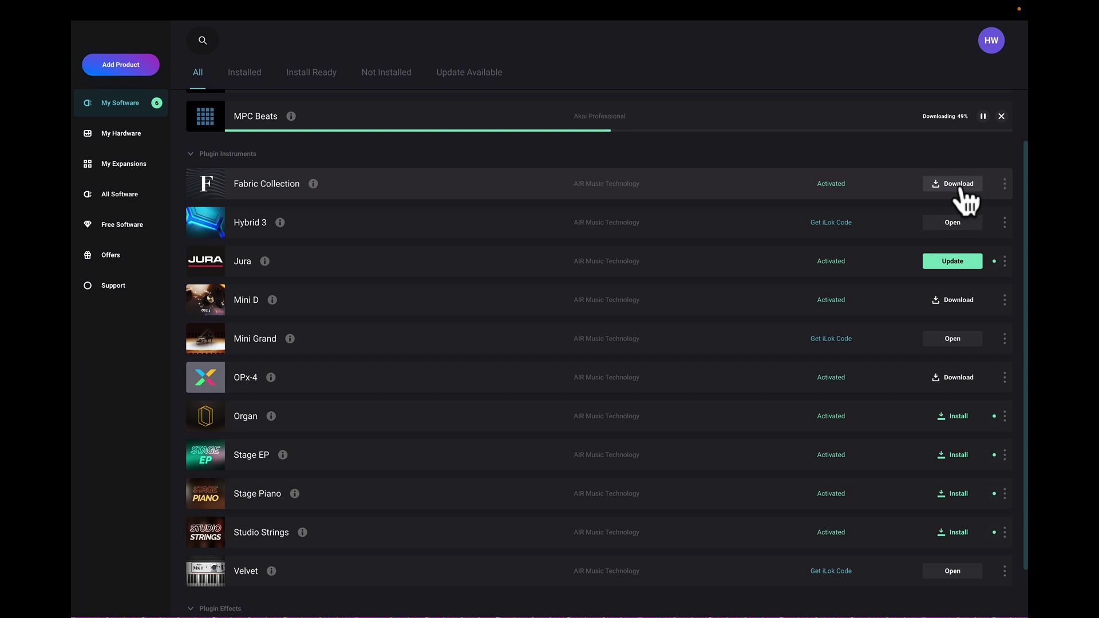
Start the Jura update alongside MPC Beats and let both downloads progress.
{"action": "scroll", "coordinate": [958, 183], "scroll_direction": "up", "scroll_amount": 1}
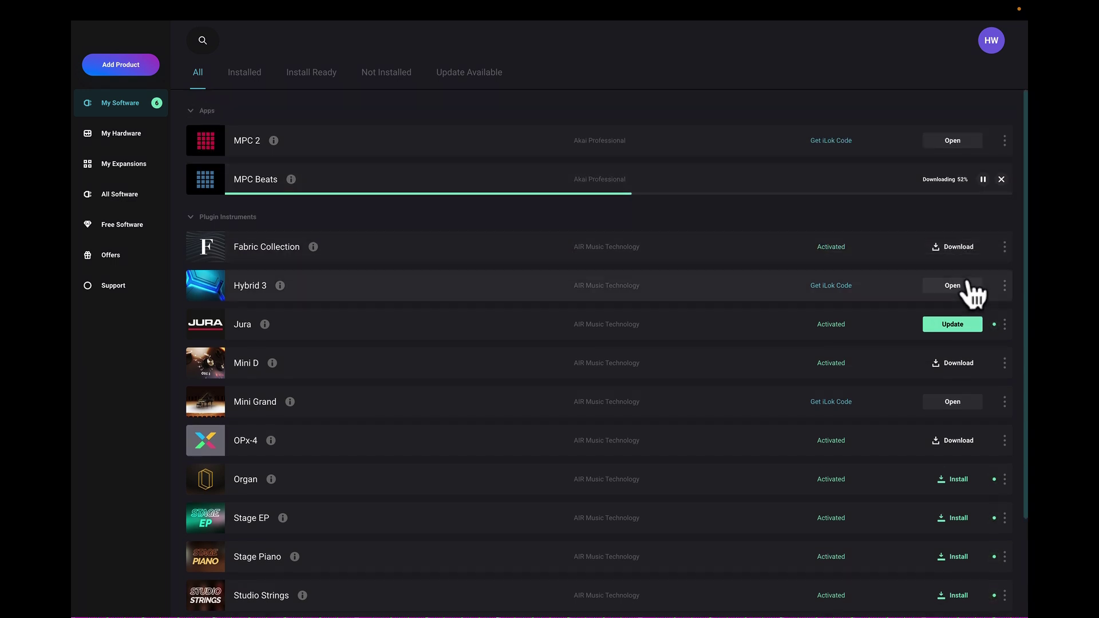
{"action": "scroll", "coordinate": [974, 289], "scroll_direction": "down", "scroll_amount": 1}
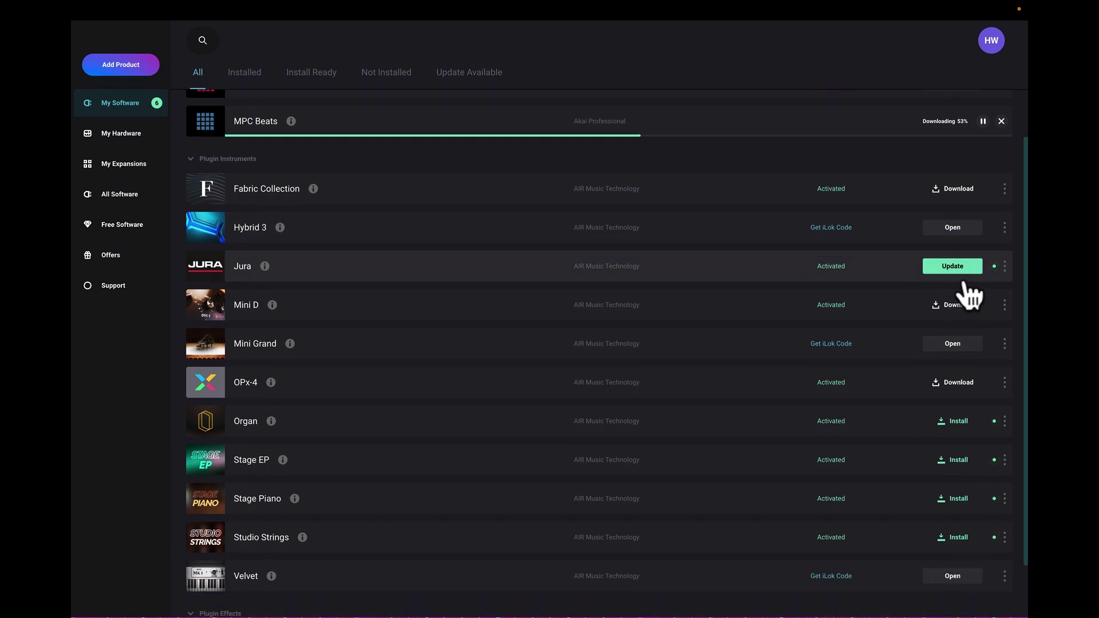
{"action": "left_click", "coordinate": [953, 266]}
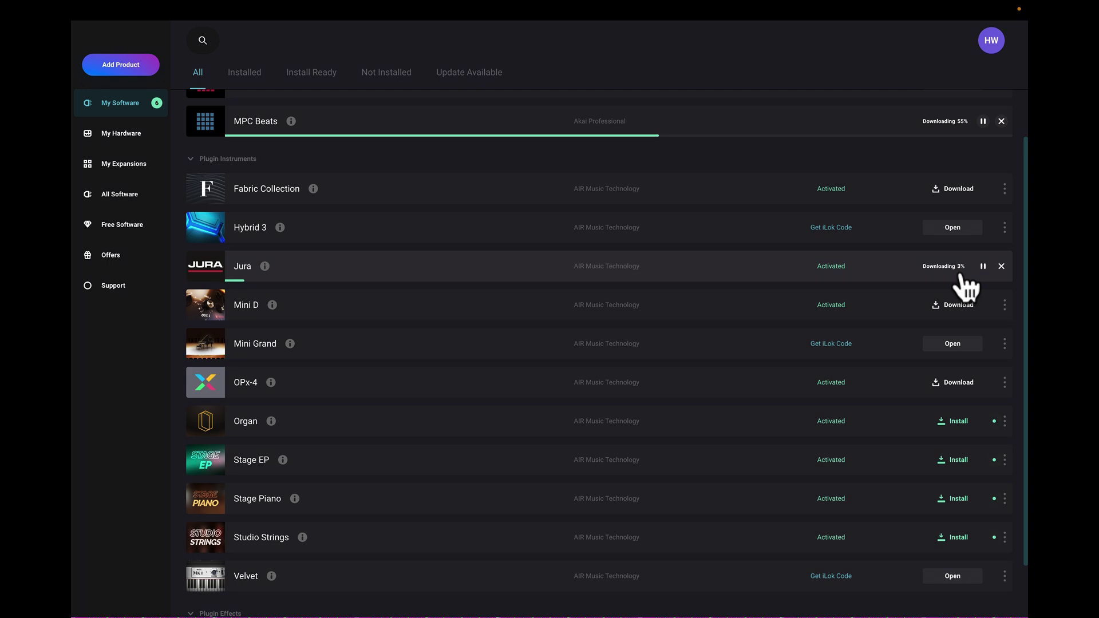
{"action": "scroll", "coordinate": [967, 286], "scroll_direction": "down", "scroll_amount": 1}
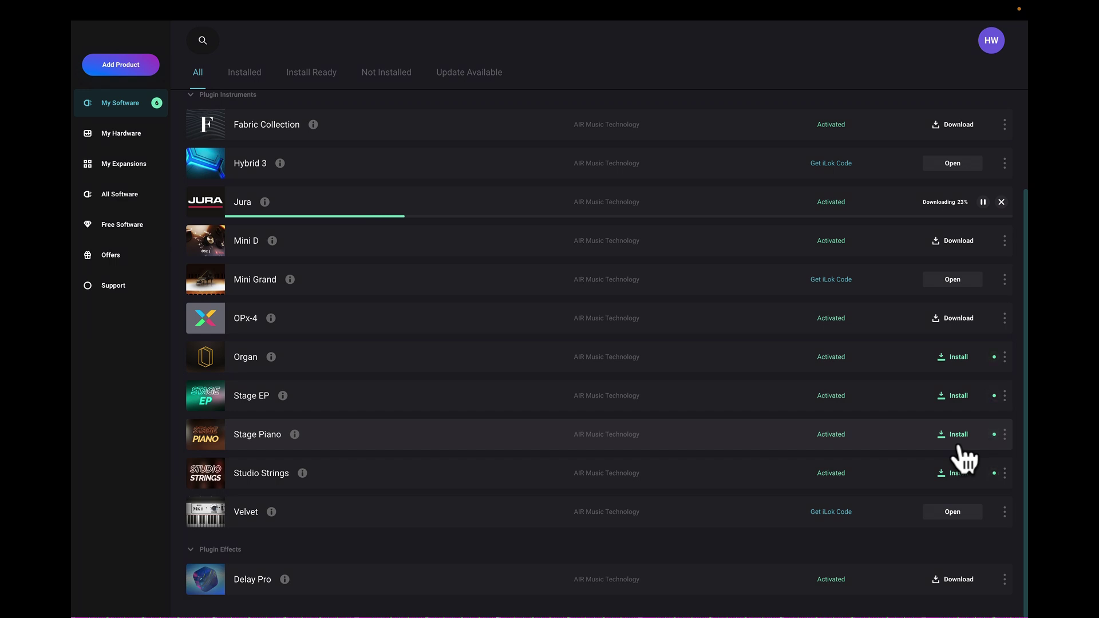
{"action": "scroll", "coordinate": [912, 444], "scroll_direction": "up", "scroll_amount": 2}
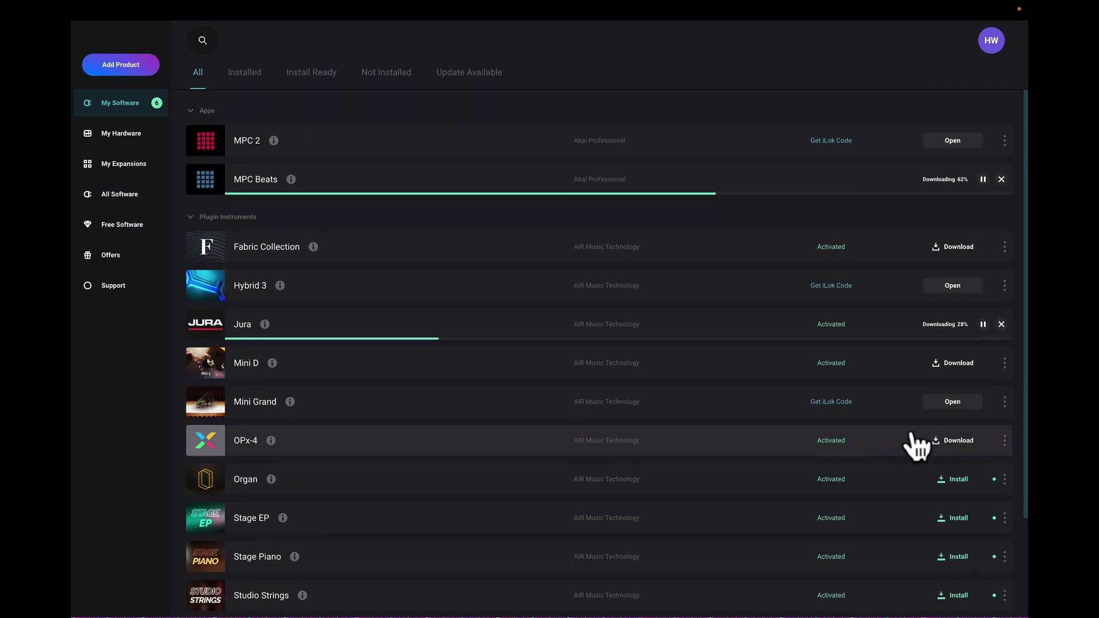
View My Hardware, then scroll through the installed sound packs in My Expansions.
{"action": "left_click", "coordinate": [126, 135]}
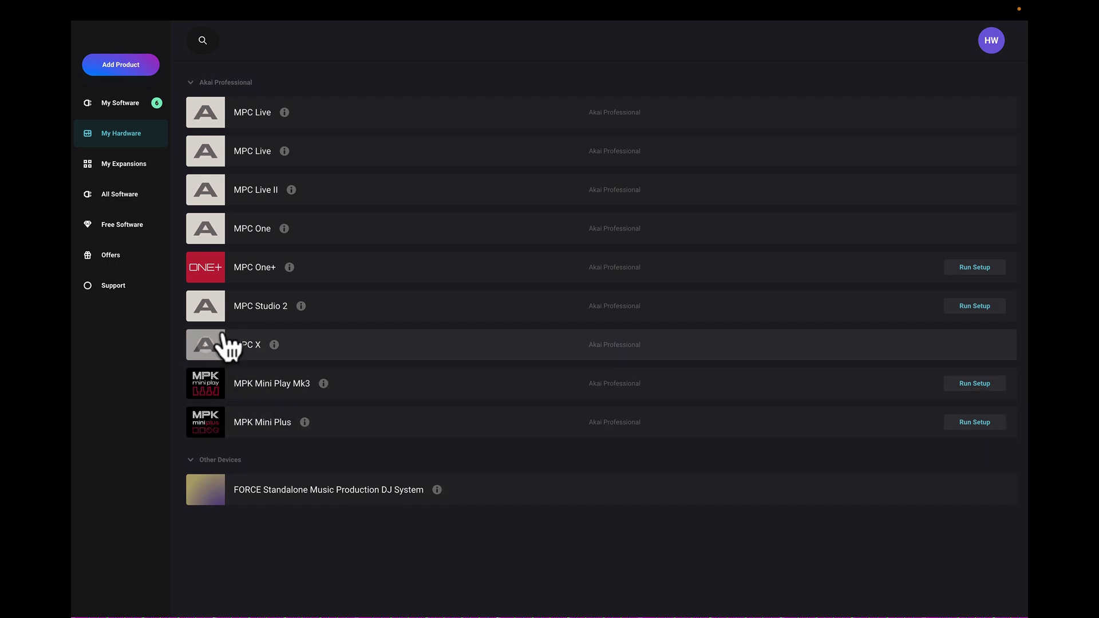
{"action": "left_click", "coordinate": [129, 167]}
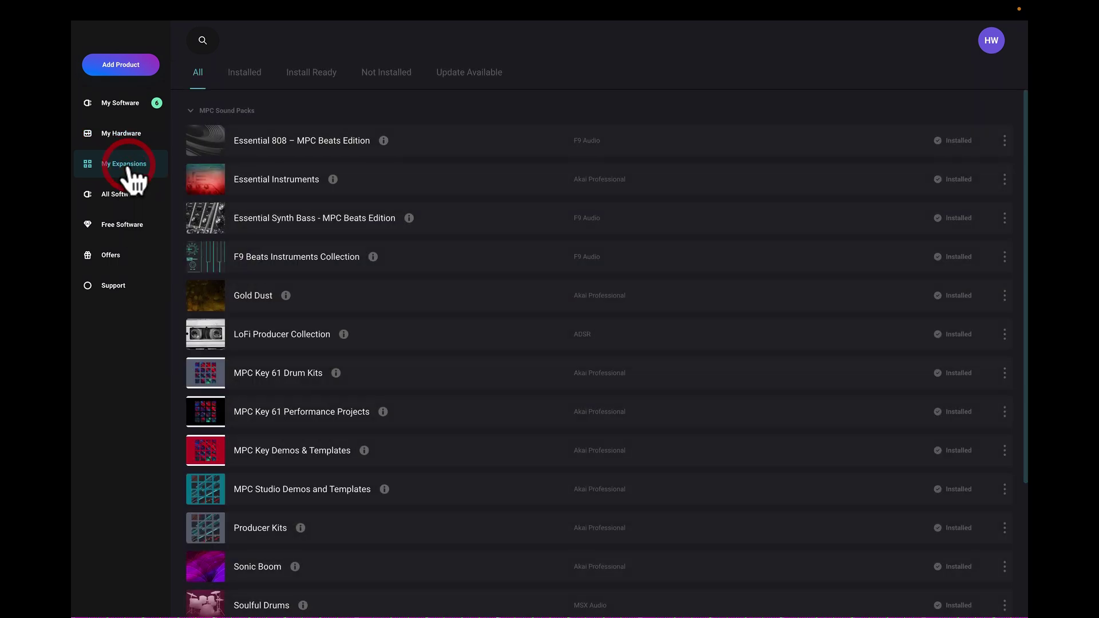
{"action": "scroll", "coordinate": [459, 268], "scroll_direction": "down", "scroll_amount": 3}
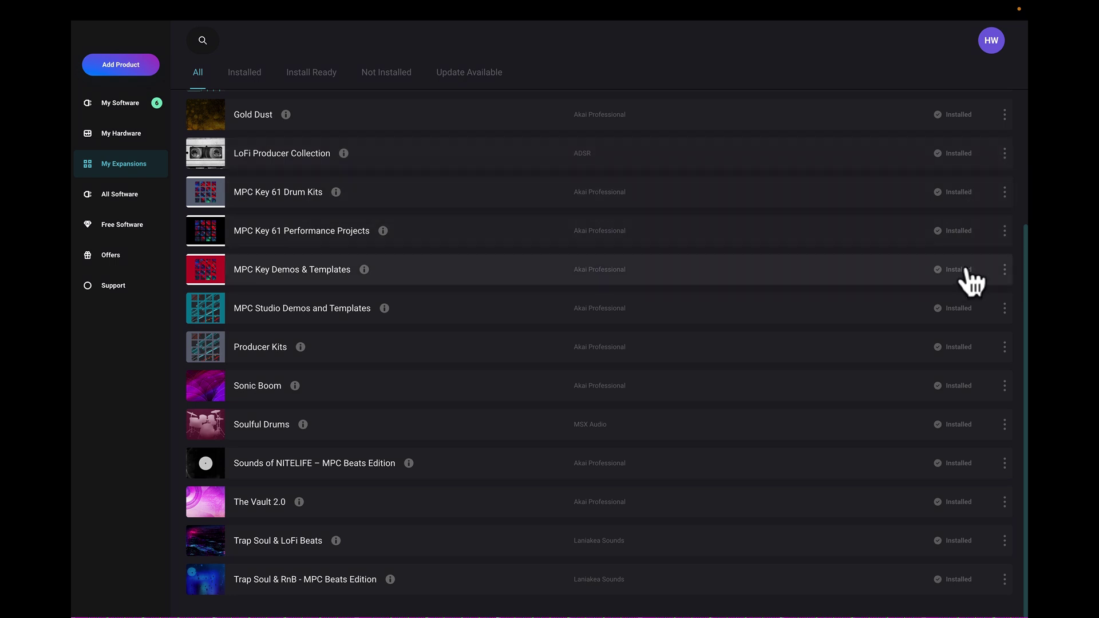
{"action": "scroll", "coordinate": [876, 346], "scroll_direction": "up", "scroll_amount": 3}
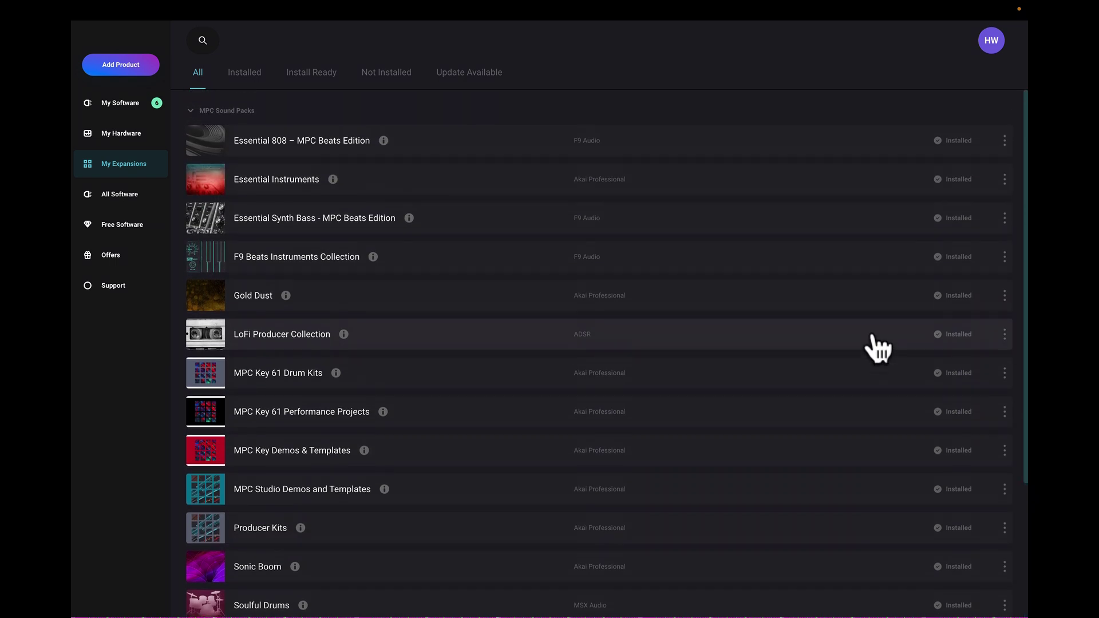
Scroll through All Software, filter to Free Software, then open the hardware Offers page.
{"action": "left_click", "coordinate": [132, 193]}
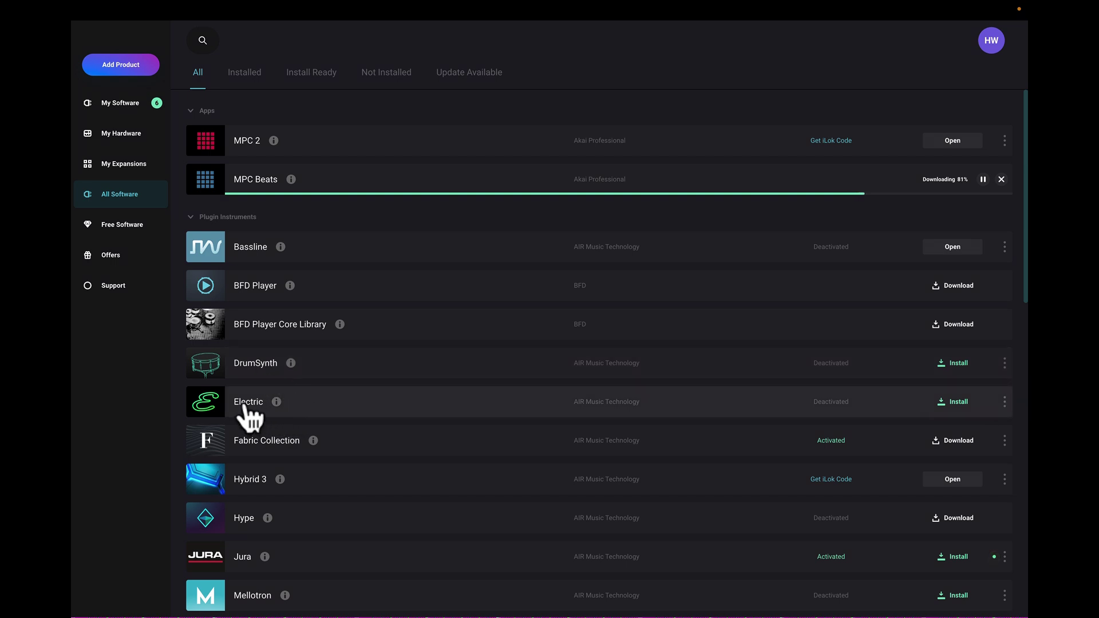
{"action": "scroll", "coordinate": [267, 455], "scroll_direction": "down", "scroll_amount": 5}
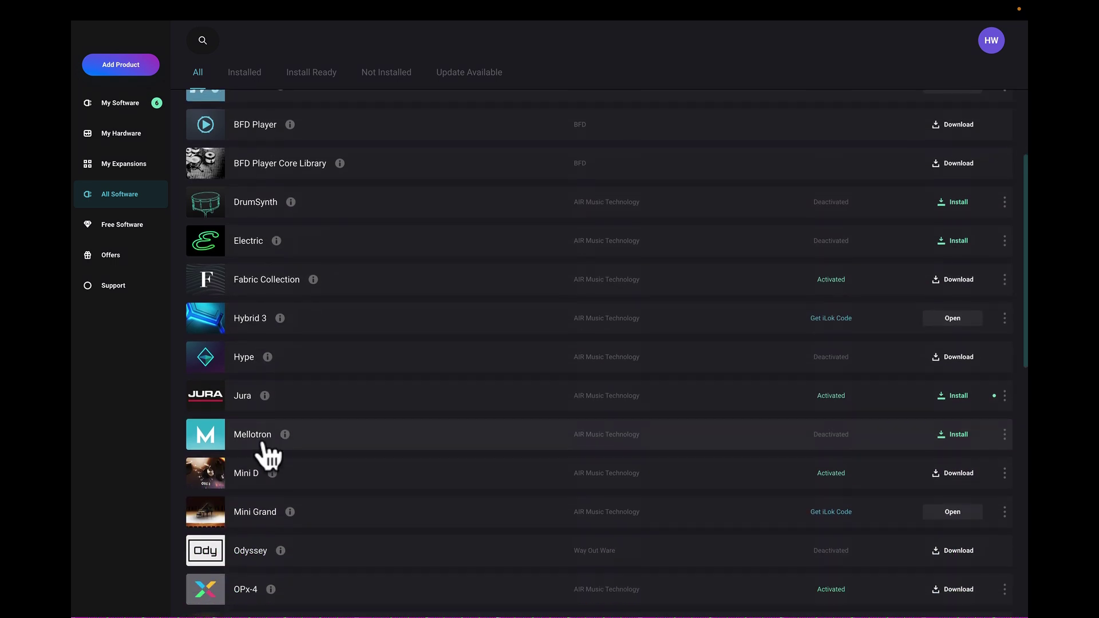
{"action": "scroll", "coordinate": [268, 455], "scroll_direction": "down", "scroll_amount": 4}
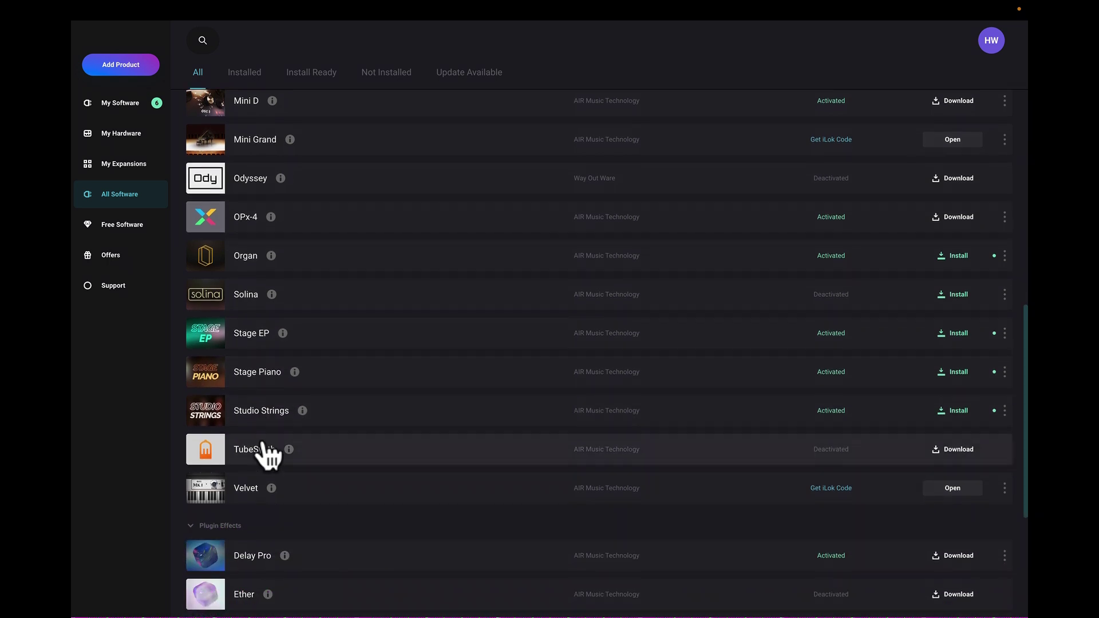
{"action": "left_click", "coordinate": [140, 226]}
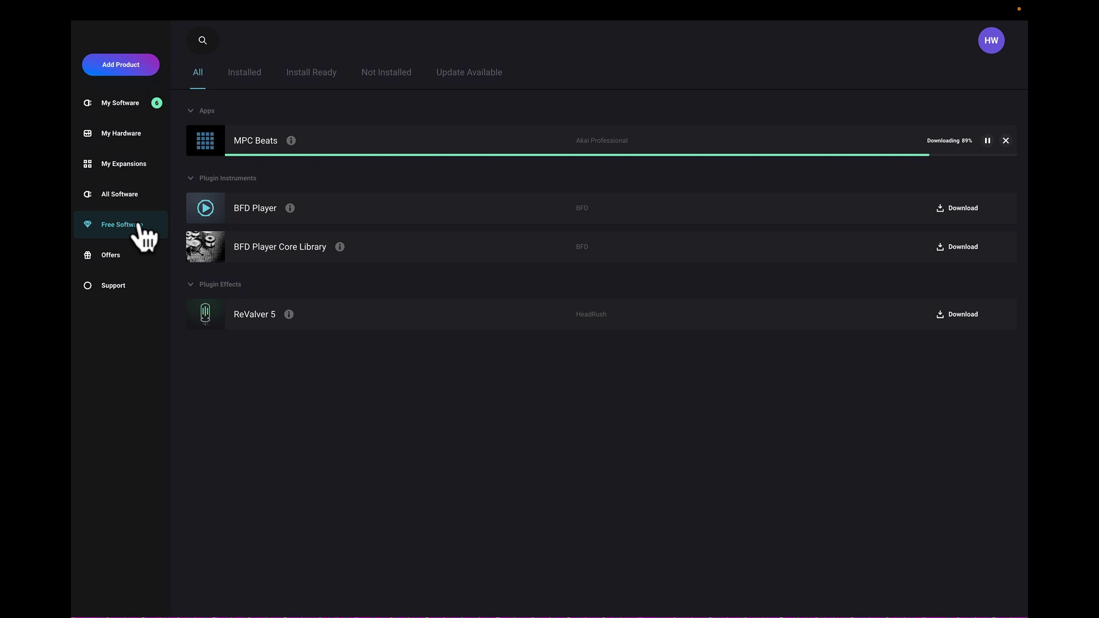
{"action": "left_click", "coordinate": [117, 259]}
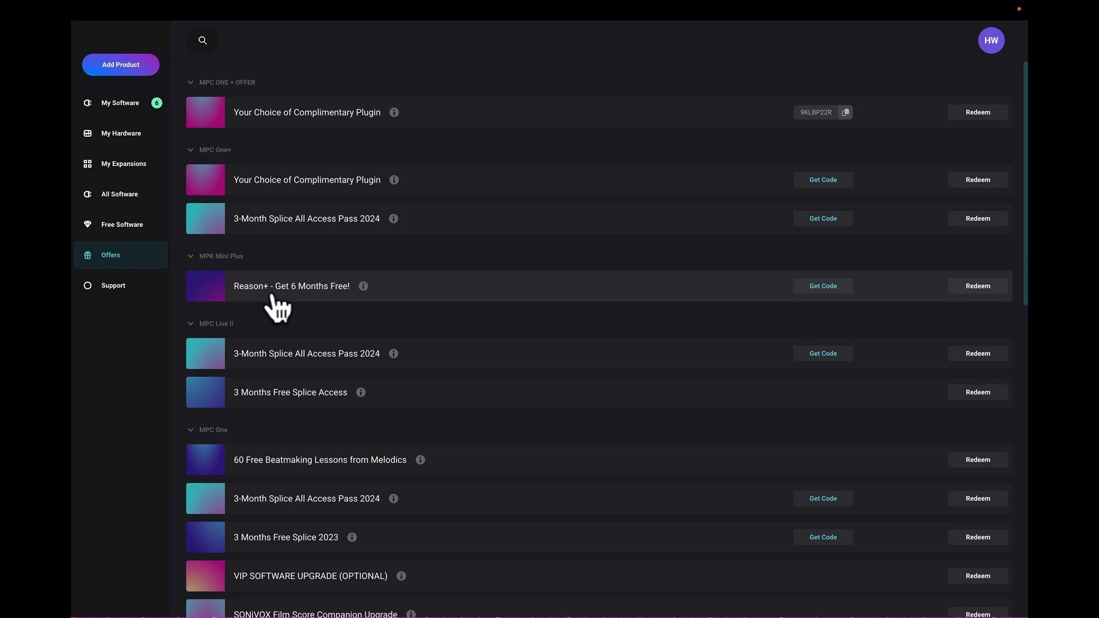
{"action": "scroll", "coordinate": [309, 404], "scroll_direction": "down", "scroll_amount": 3}
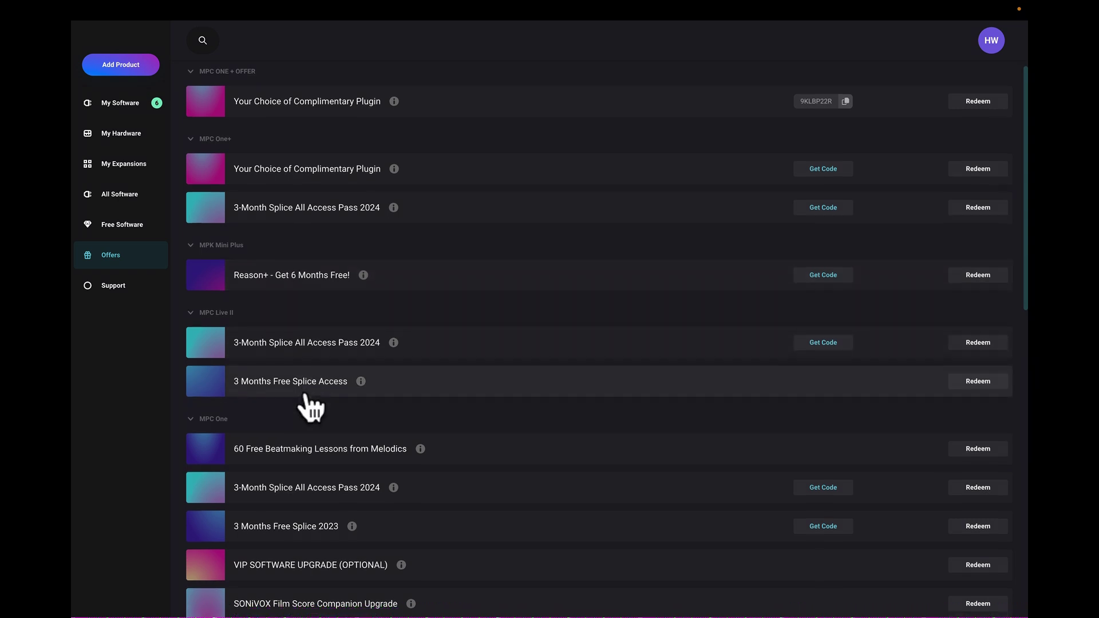
{"action": "scroll", "coordinate": [309, 407], "scroll_direction": "down", "scroll_amount": 2}
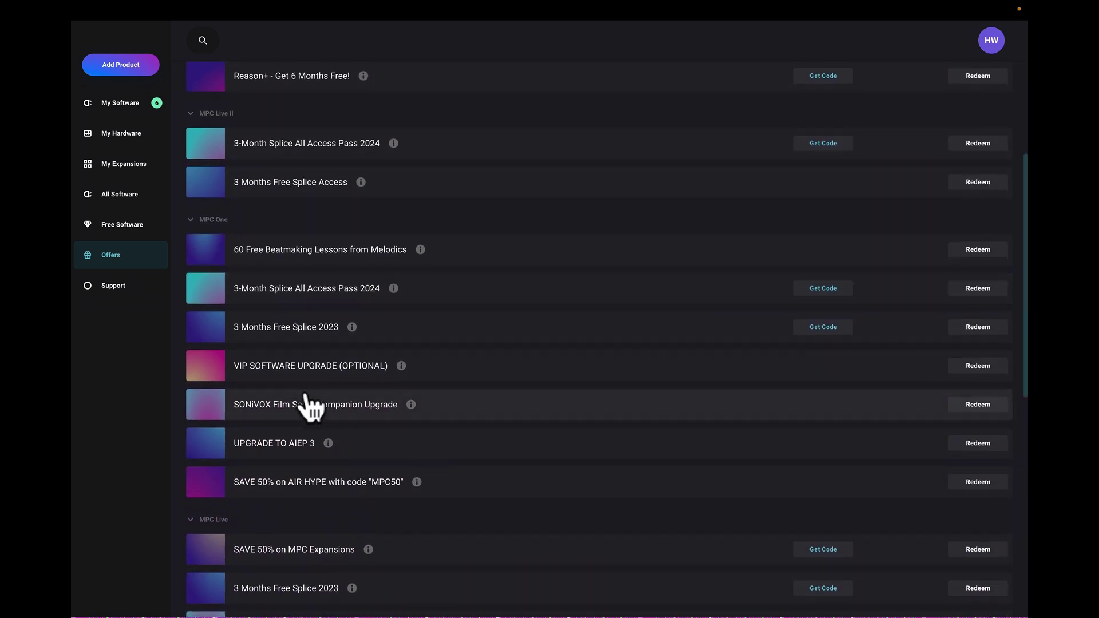
{"action": "scroll", "coordinate": [307, 404], "scroll_direction": "down", "scroll_amount": 1}
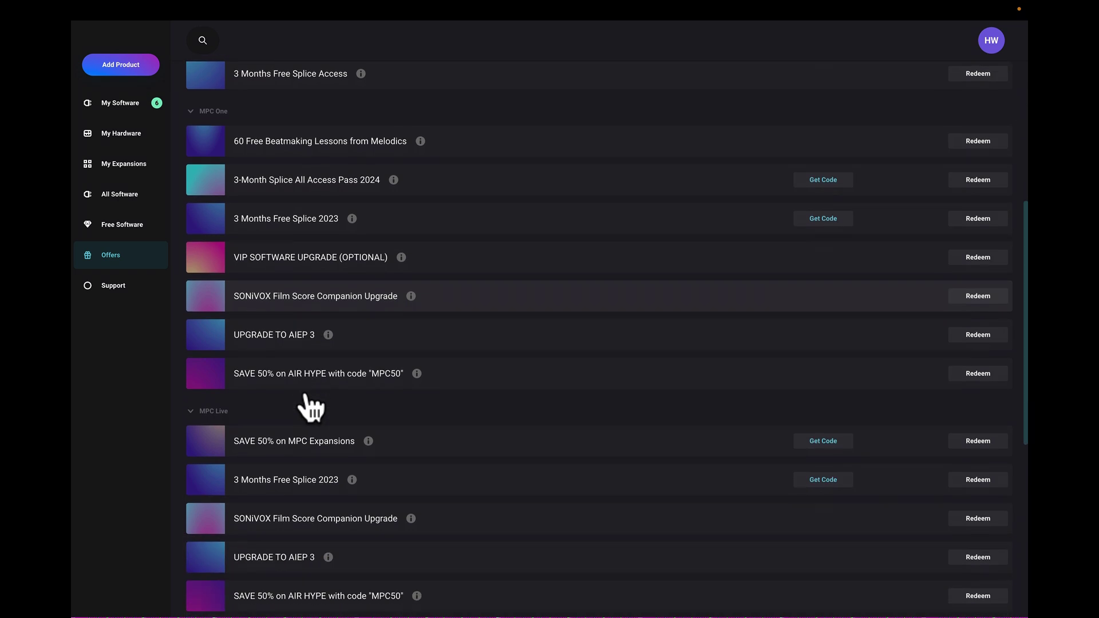
{"action": "scroll", "coordinate": [307, 393], "scroll_direction": "down", "scroll_amount": 1}
{"action": "scroll", "coordinate": [307, 395], "scroll_direction": "down", "scroll_amount": 2}
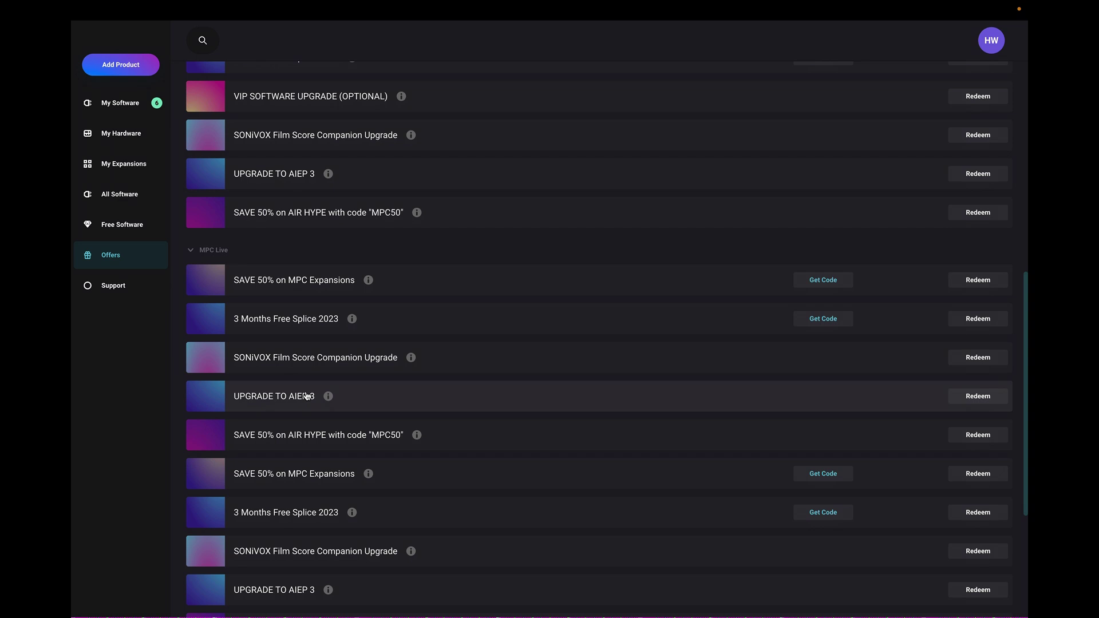
{"action": "scroll", "coordinate": [307, 397], "scroll_direction": "down", "scroll_amount": 2}
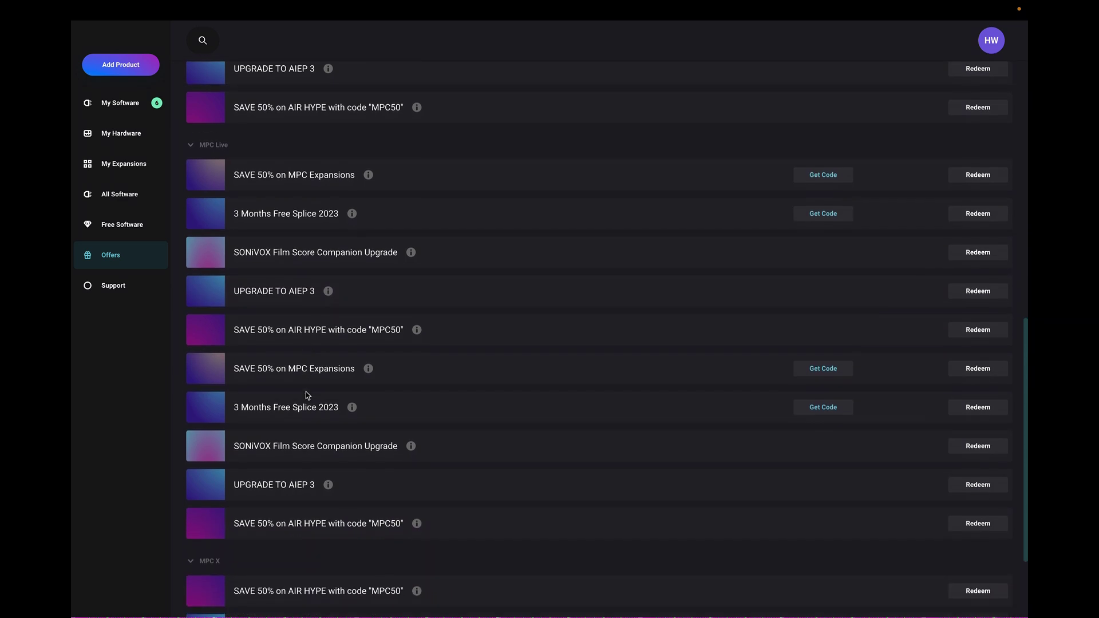
{"action": "scroll", "coordinate": [307, 396], "scroll_direction": "down", "scroll_amount": 2}
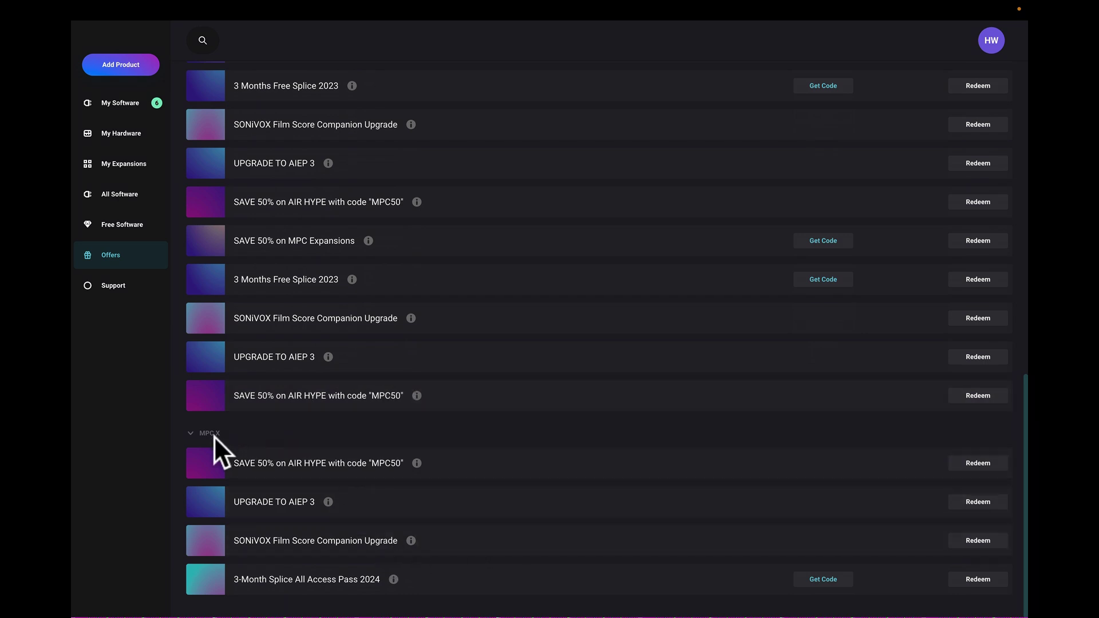
{"action": "scroll", "coordinate": [214, 436], "scroll_direction": "up", "scroll_amount": 5}
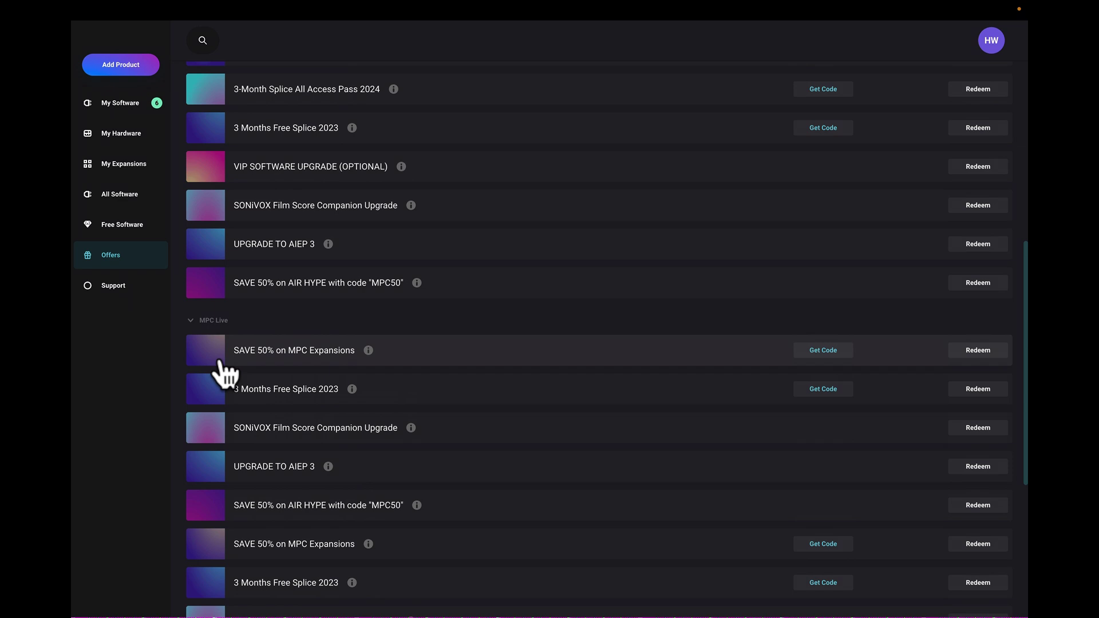
Collapse the MPC Live, X, One and One+ groups, copy the plugin voucher, and redeem it.
{"action": "left_click", "coordinate": [190, 320]}
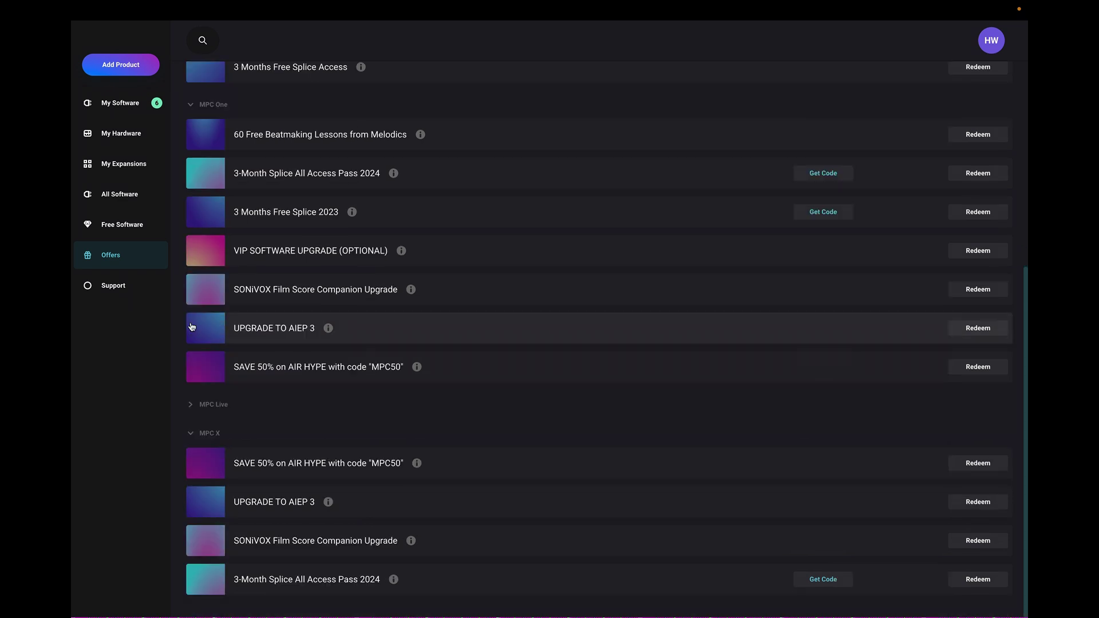
{"action": "left_click", "coordinate": [190, 431]}
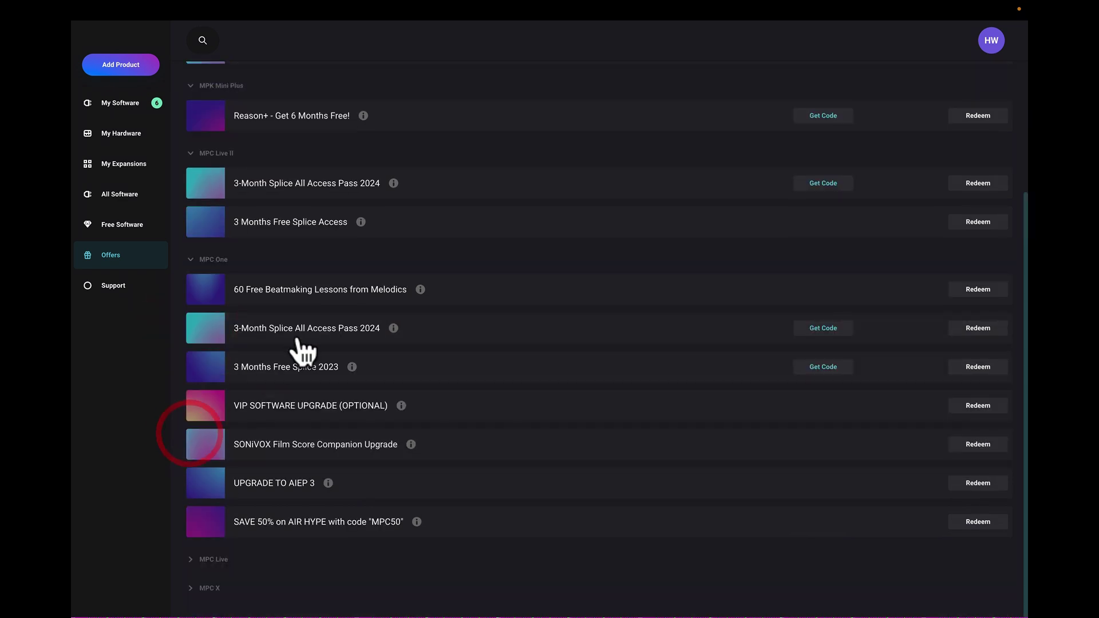
{"action": "left_click", "coordinate": [190, 259]}
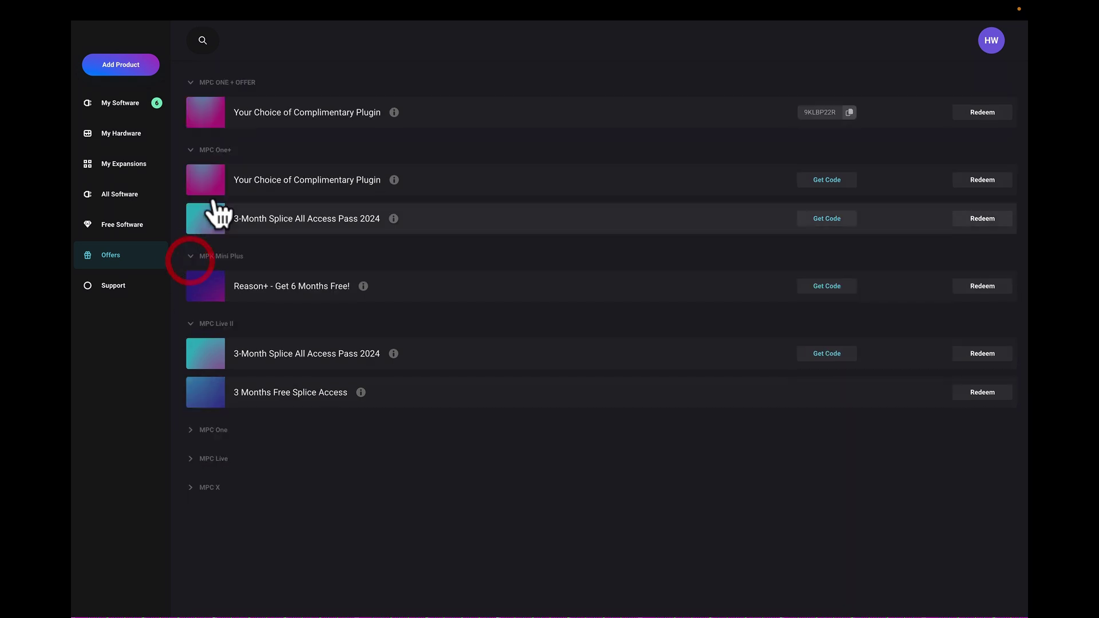
{"action": "left_click", "coordinate": [191, 150]}
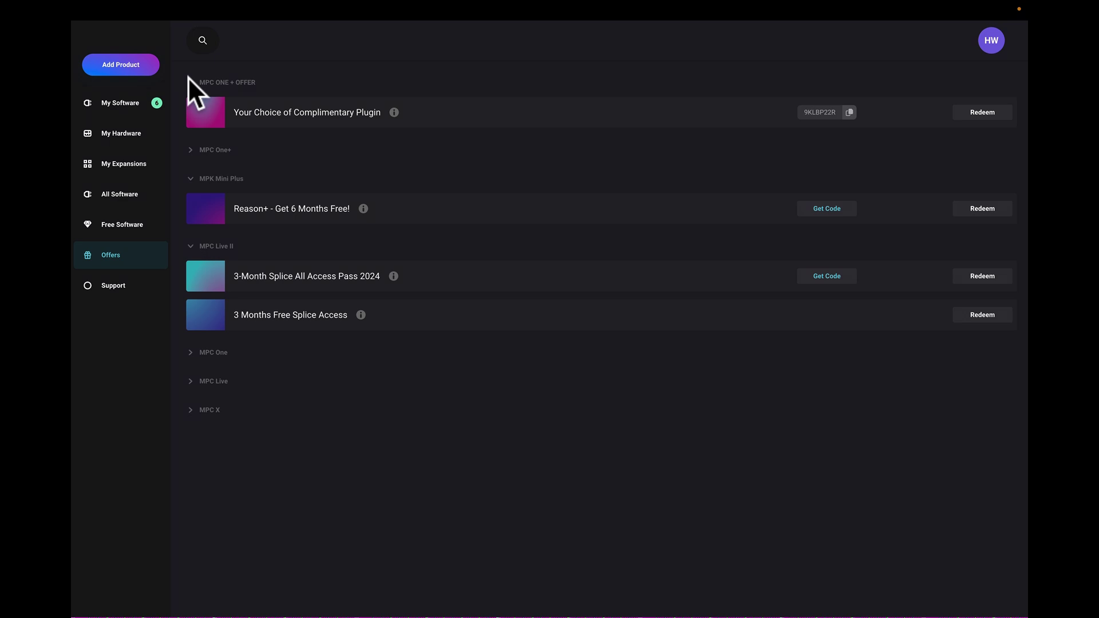
{"action": "left_click", "coordinate": [850, 112]}
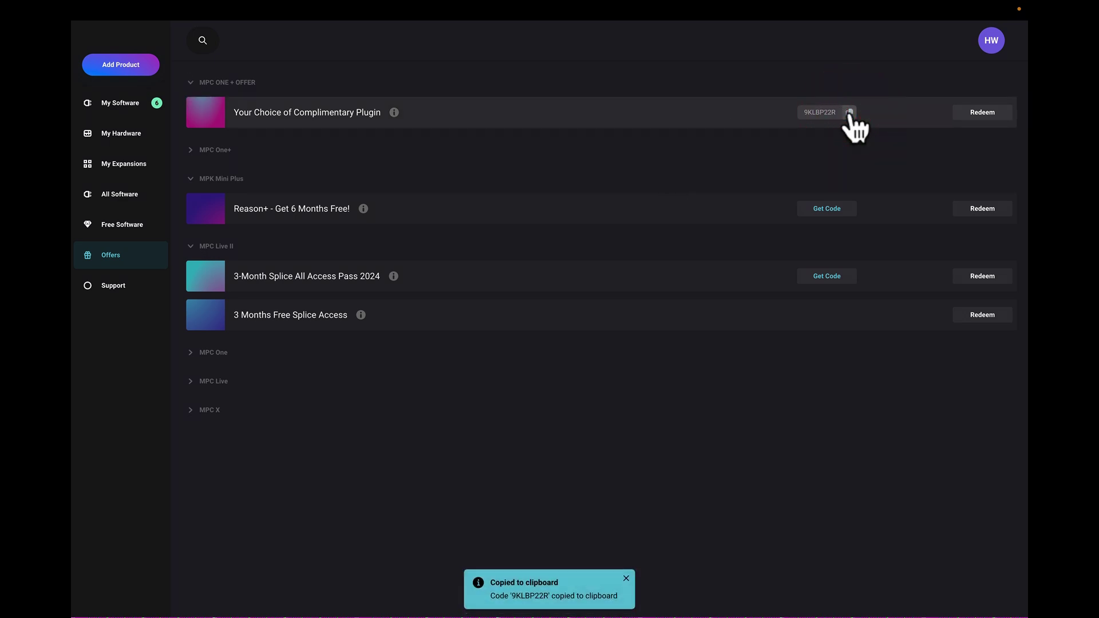
{"action": "left_click", "coordinate": [986, 114]}
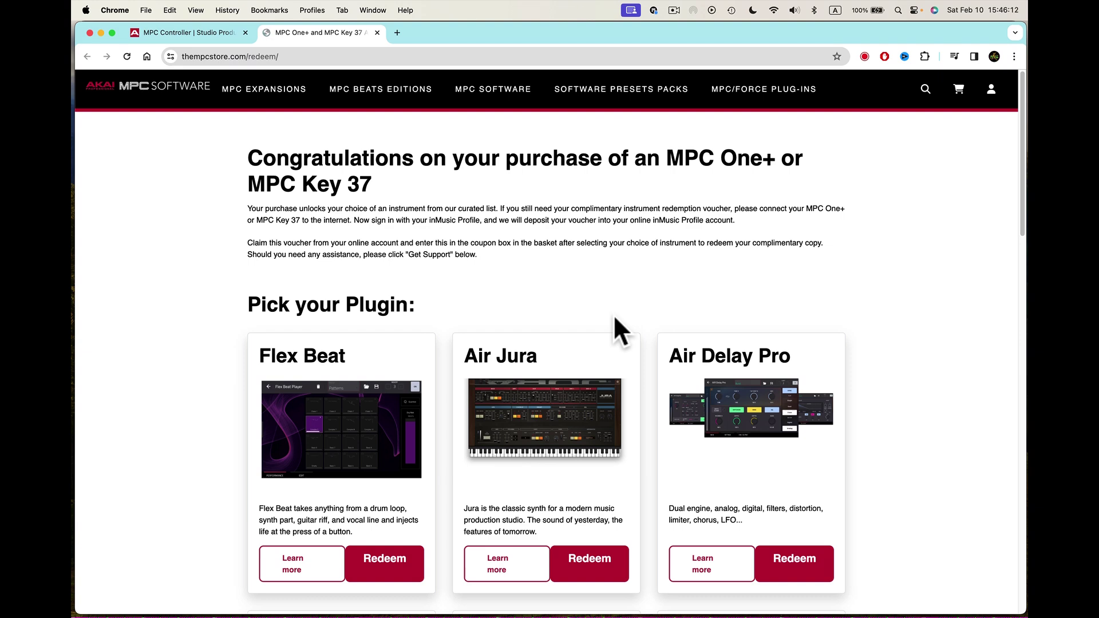
Return to inMusic Software Center and open Akai Professional's support site from Support.
{"action": "scroll", "coordinate": [614, 318], "scroll_direction": "down", "scroll_amount": 5}
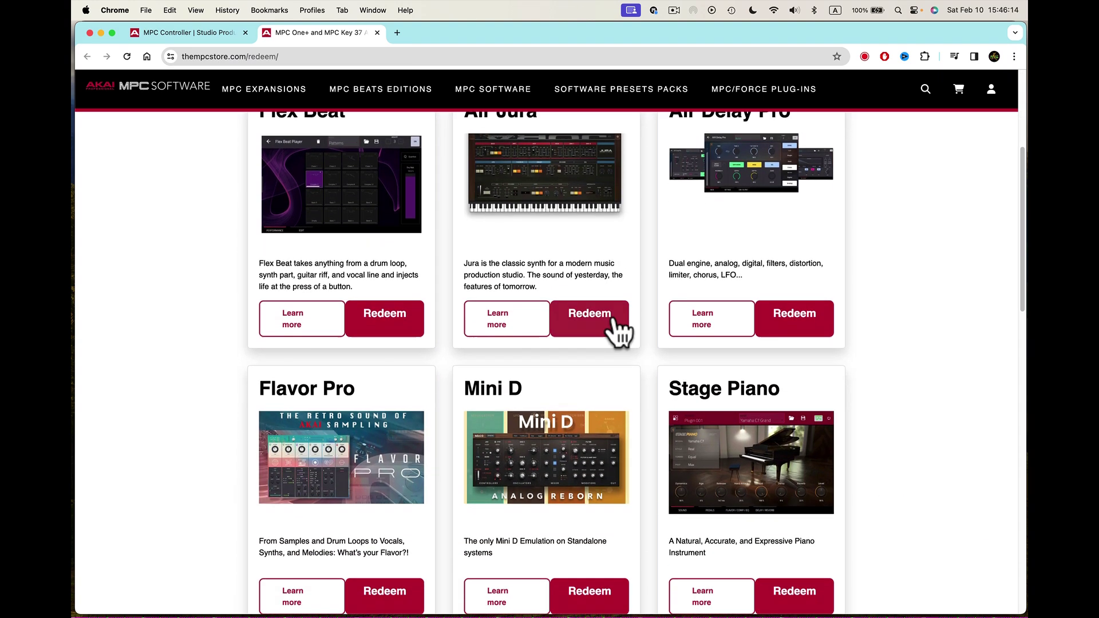
{"action": "scroll", "coordinate": [613, 324], "scroll_direction": "down", "scroll_amount": 2}
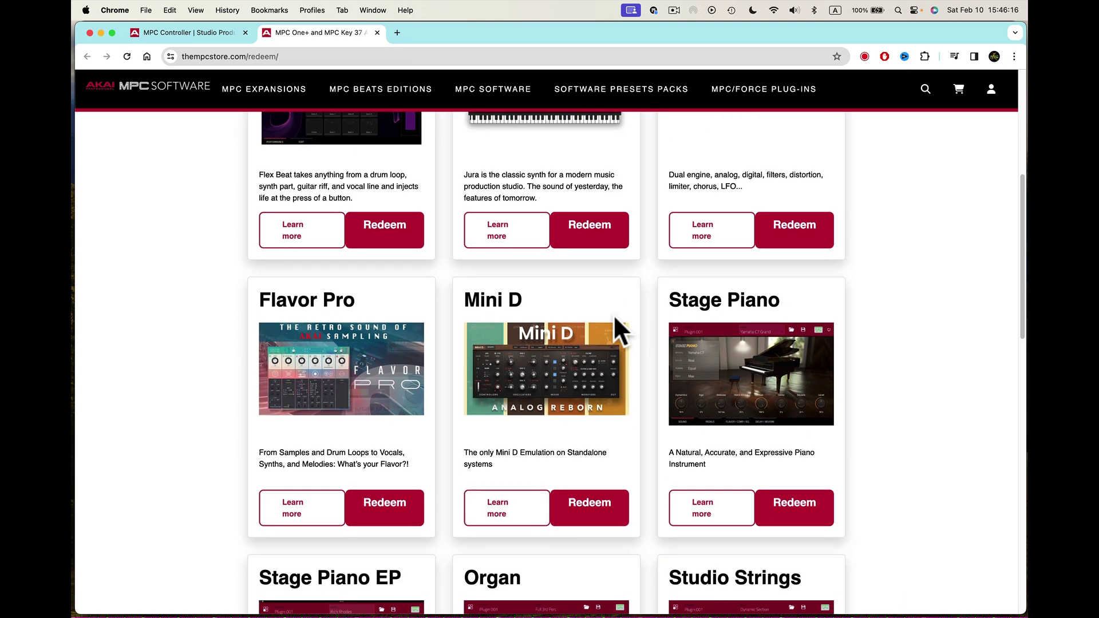
{"action": "scroll", "coordinate": [613, 313], "scroll_direction": "up", "scroll_amount": 6}
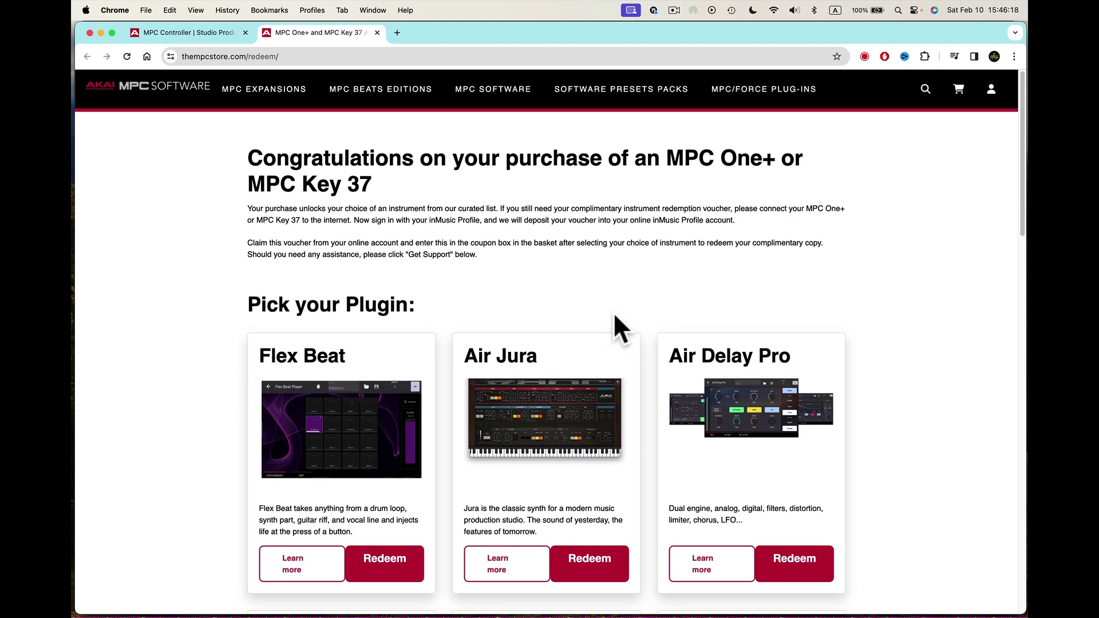
{"action": "key", "text": "super+Tab"}
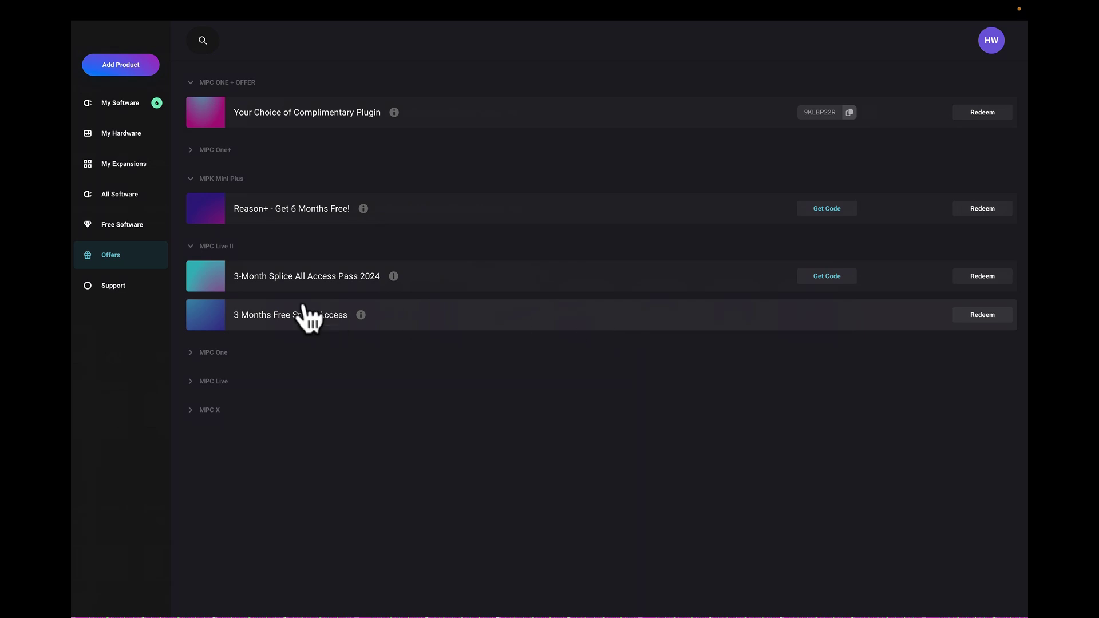
{"action": "left_click", "coordinate": [121, 287]}
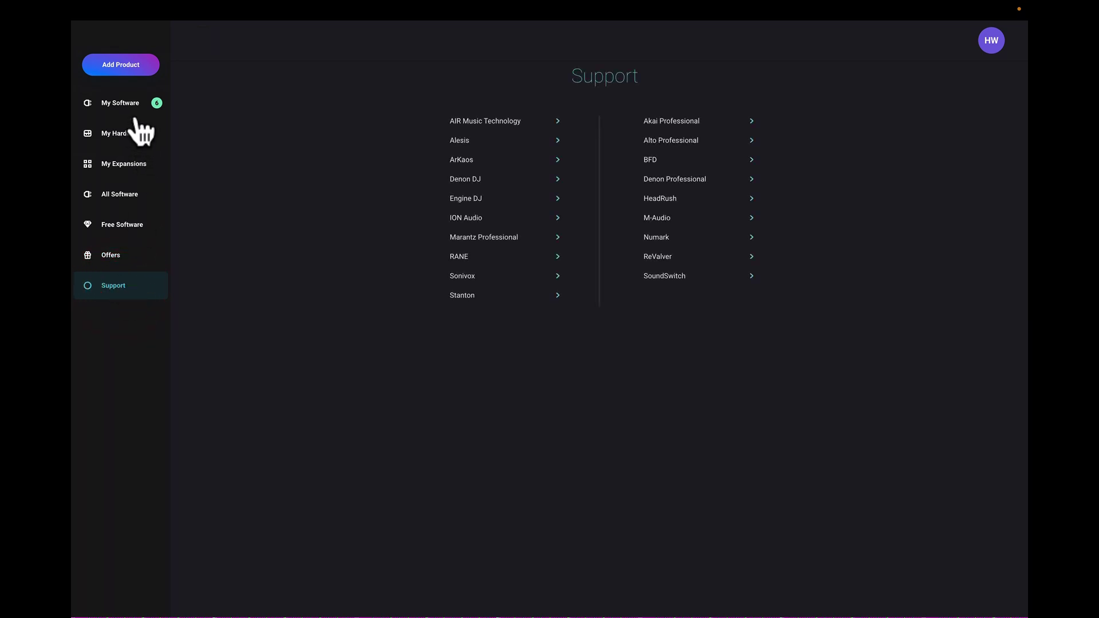
{"action": "left_click", "coordinate": [695, 123]}
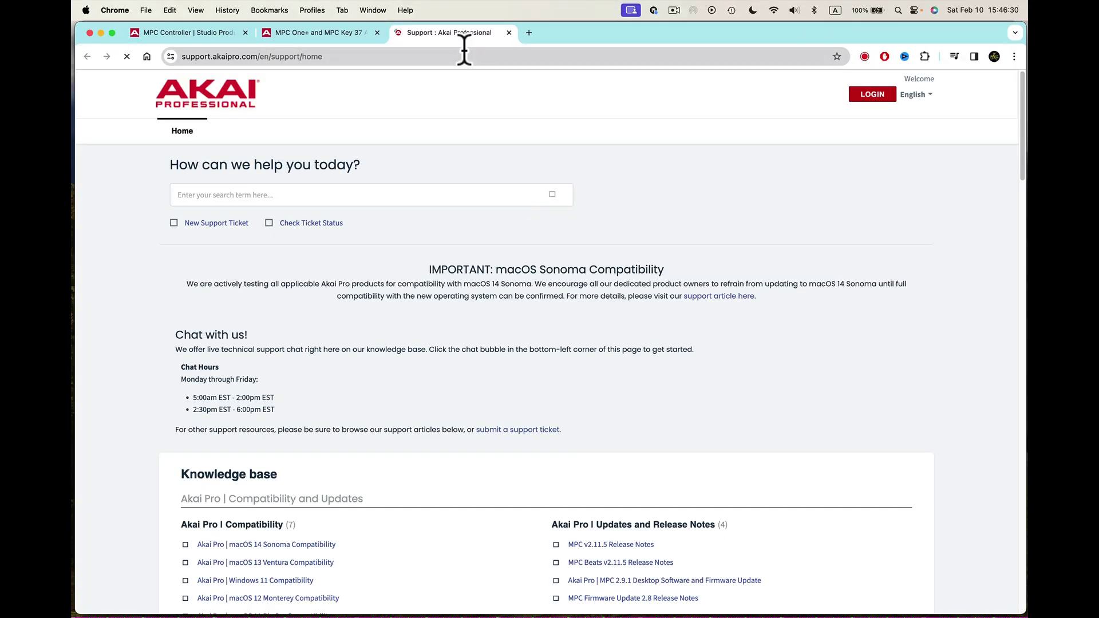
Scroll through the Akai Pro support home page, then switch back to inMusic Software Center.
{"action": "scroll", "coordinate": [487, 233], "scroll_direction": "down", "scroll_amount": 2}
{"action": "scroll", "coordinate": [486, 229], "scroll_direction": "up", "scroll_amount": 1}
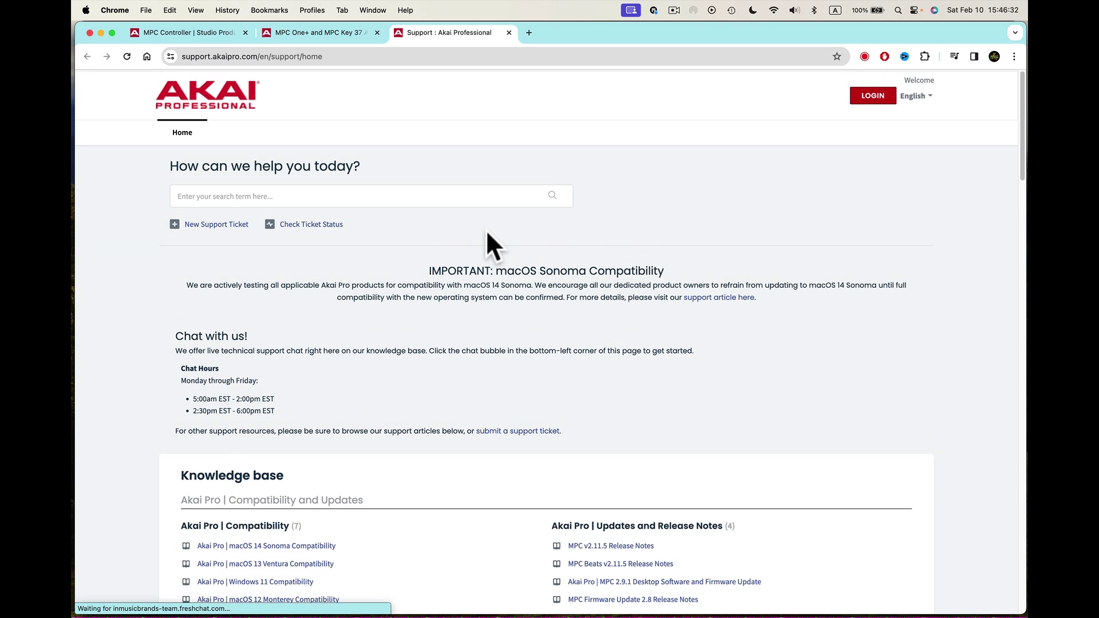
{"action": "scroll", "coordinate": [486, 229], "scroll_direction": "down", "scroll_amount": 5}
{"action": "scroll", "coordinate": [486, 229], "scroll_direction": "up", "scroll_amount": 5}
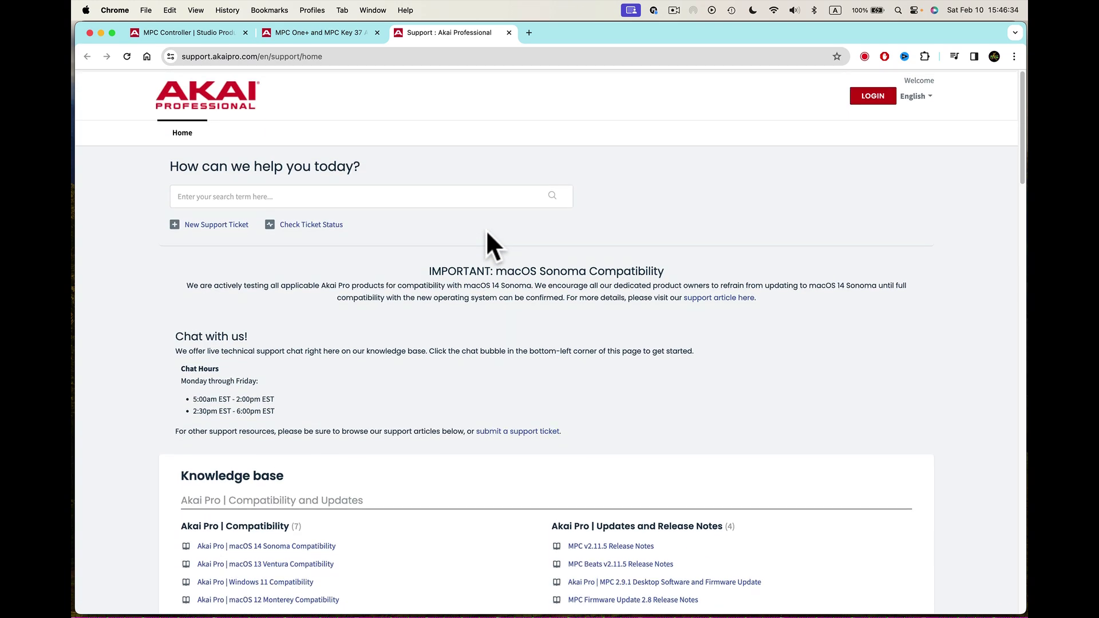
{"action": "key", "text": "super+Tab"}
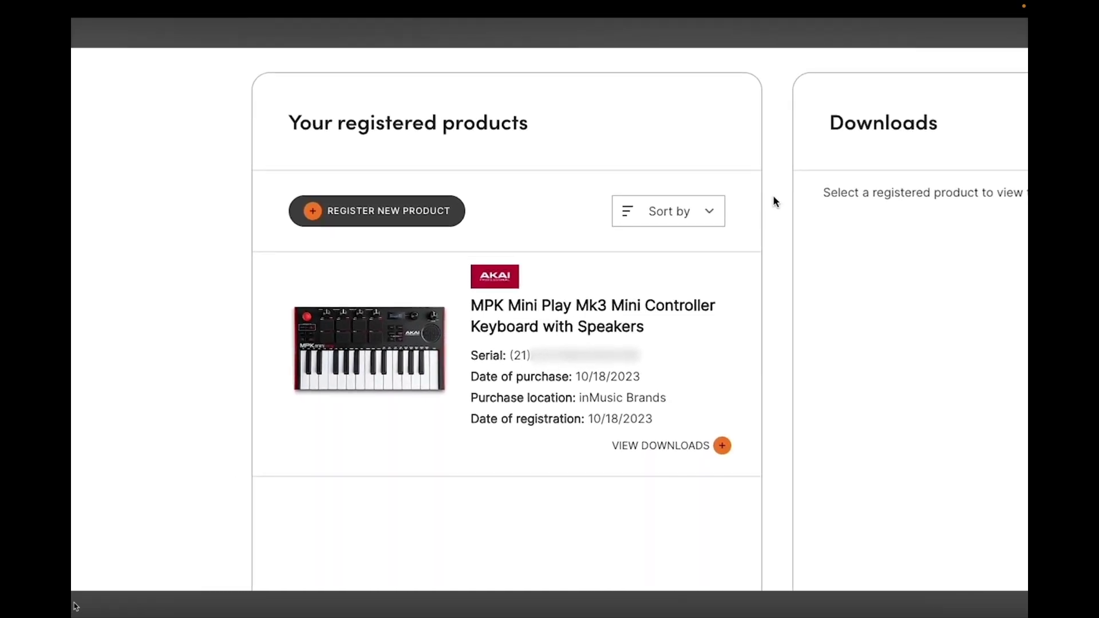
Open the MPK Mini Play Mk3 downloads and get the Mac inMusic Software Center installer.
{"action": "left_click", "coordinate": [751, 387]}
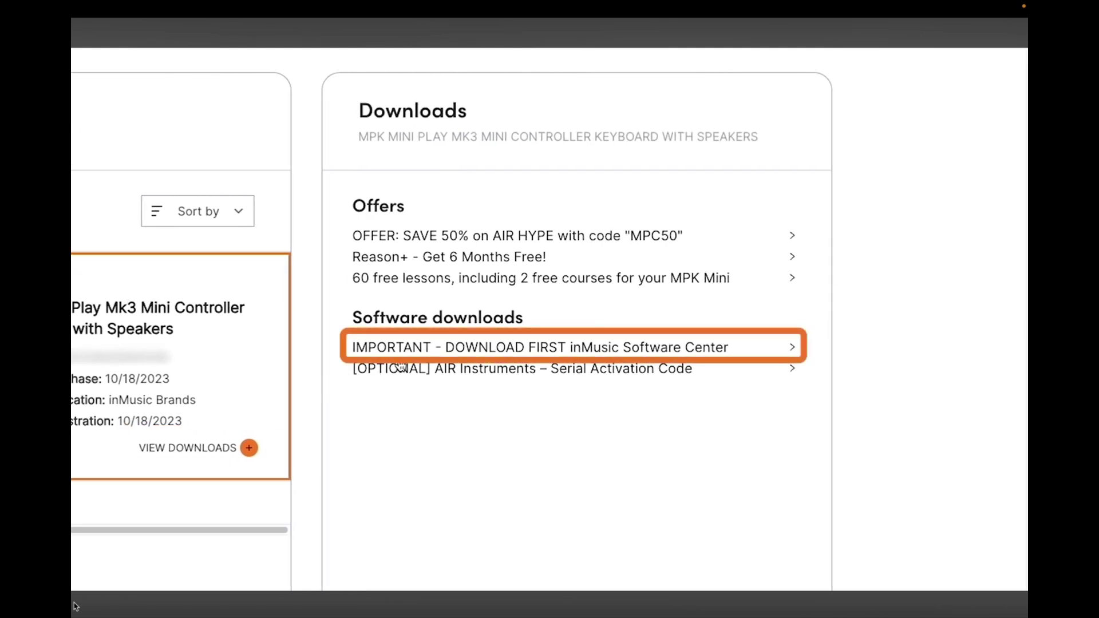
{"action": "left_click", "coordinate": [401, 347]}
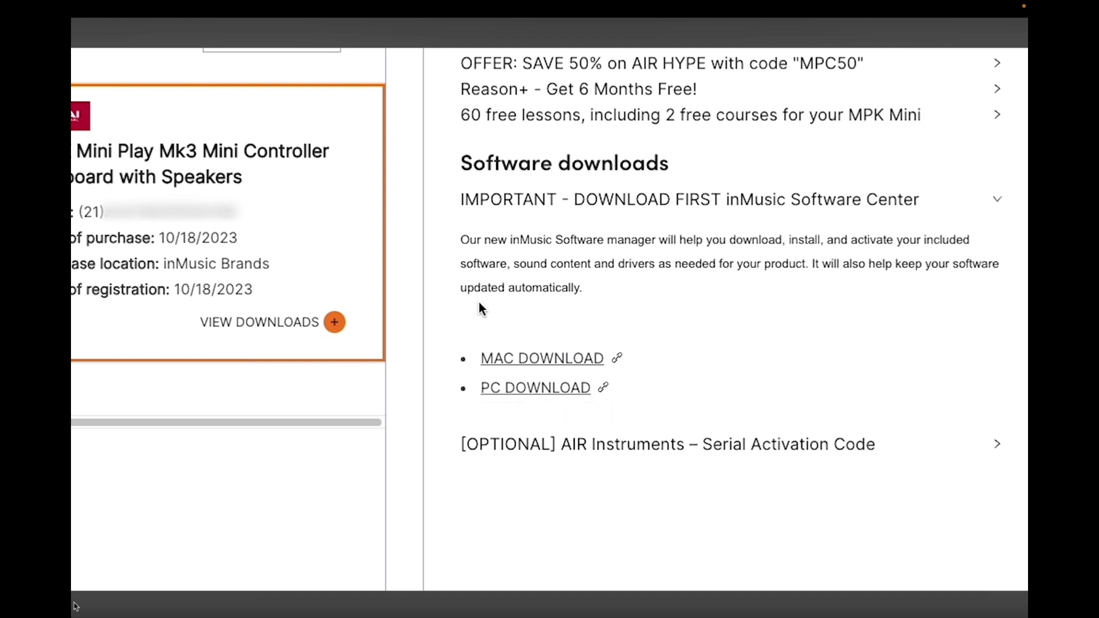
{"action": "left_click", "coordinate": [503, 358]}
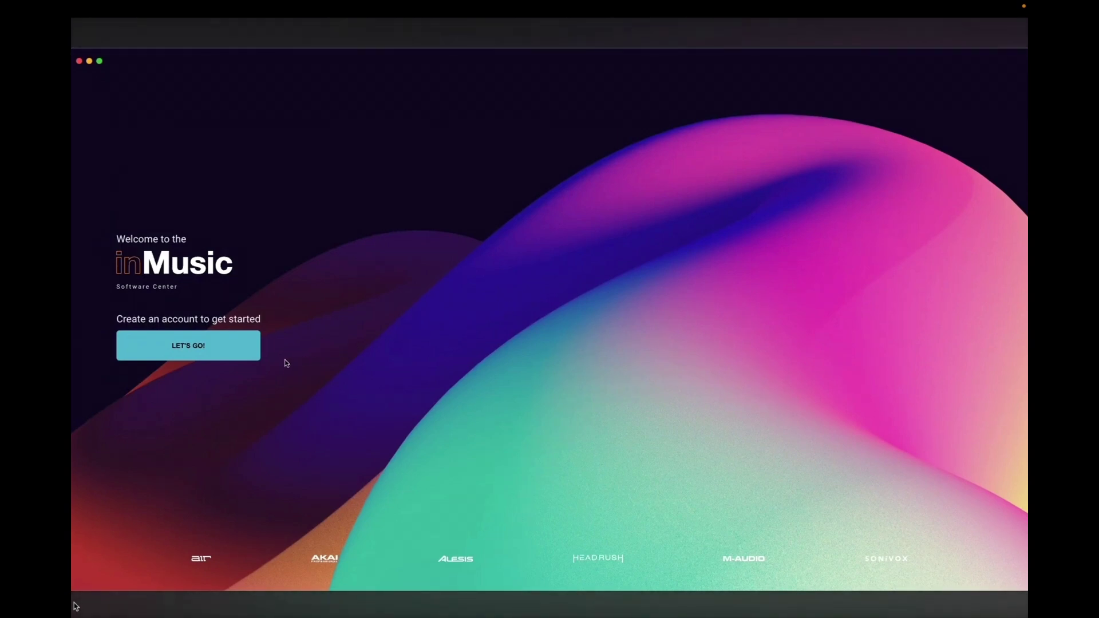
Sign in with the existing inMusic Profile and accept the Software Center's access request.
{"action": "left_click", "coordinate": [240, 356]}
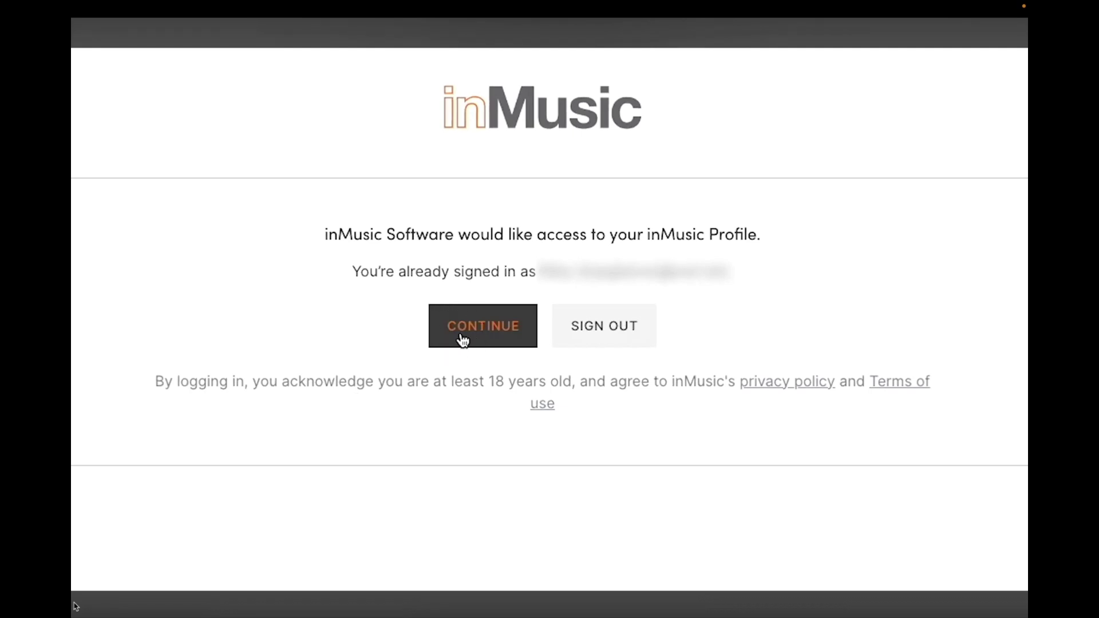
{"action": "left_click", "coordinate": [462, 340]}
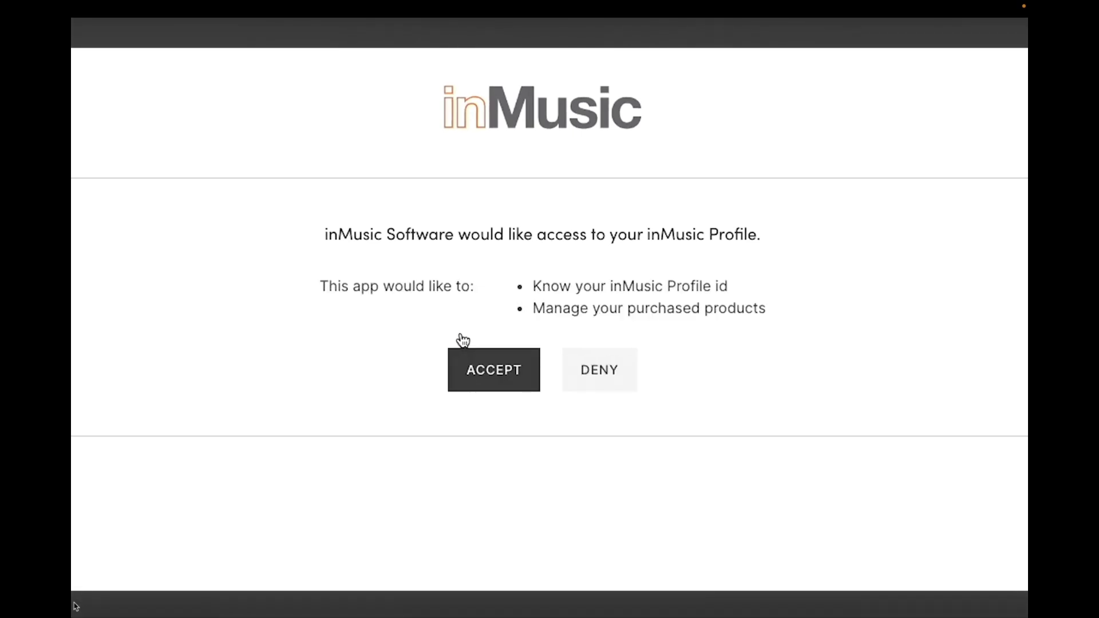
{"action": "left_click", "coordinate": [473, 369]}
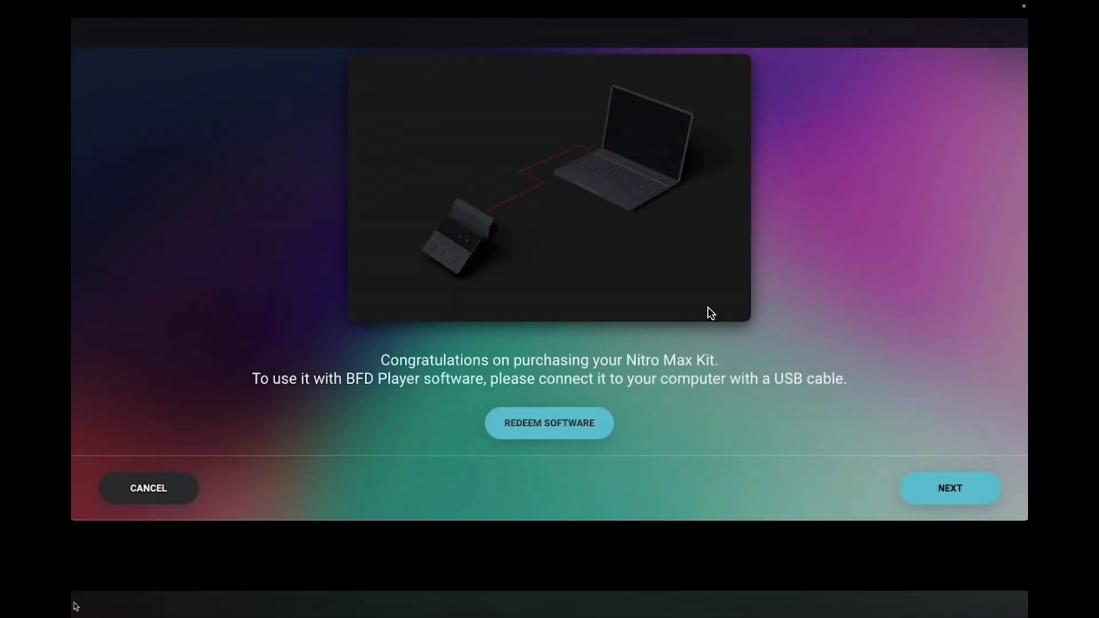
Redeem the MPK Mini Play bundled software and advance past the Instruments and Apps steps.
{"action": "left_click", "coordinate": [589, 427]}
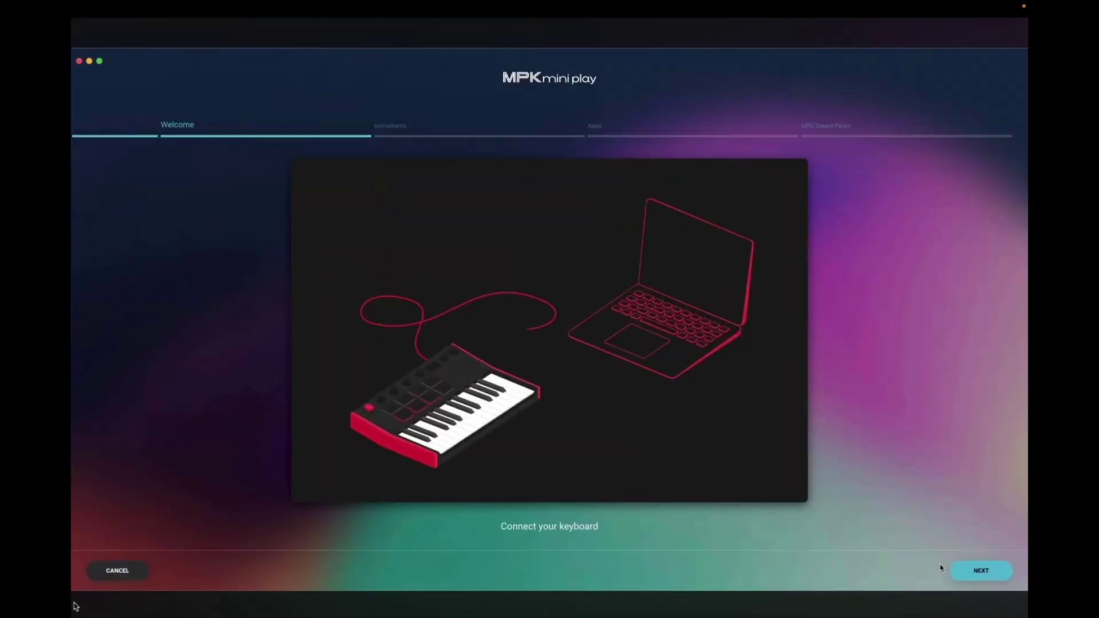
{"action": "left_click", "coordinate": [964, 574]}
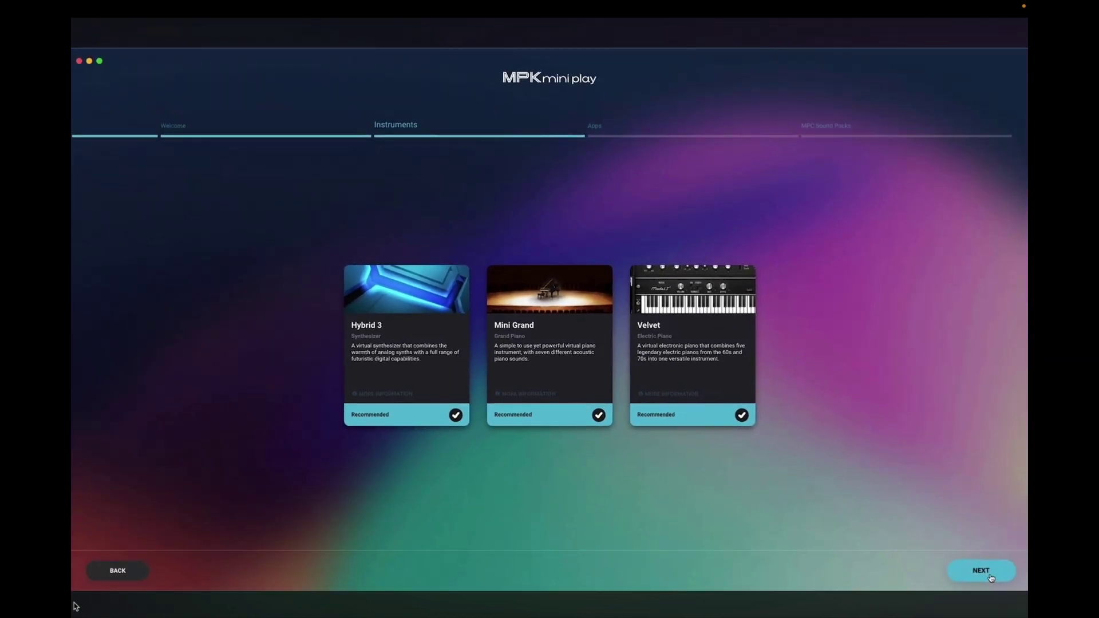
{"action": "left_click", "coordinate": [990, 576]}
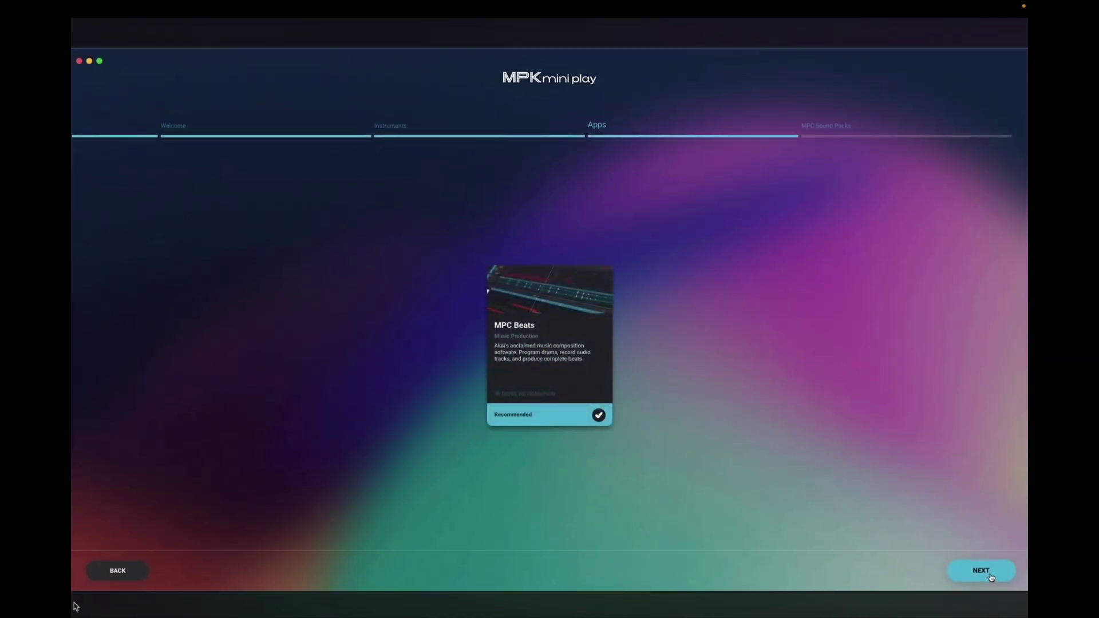
{"action": "left_click", "coordinate": [990, 576]}
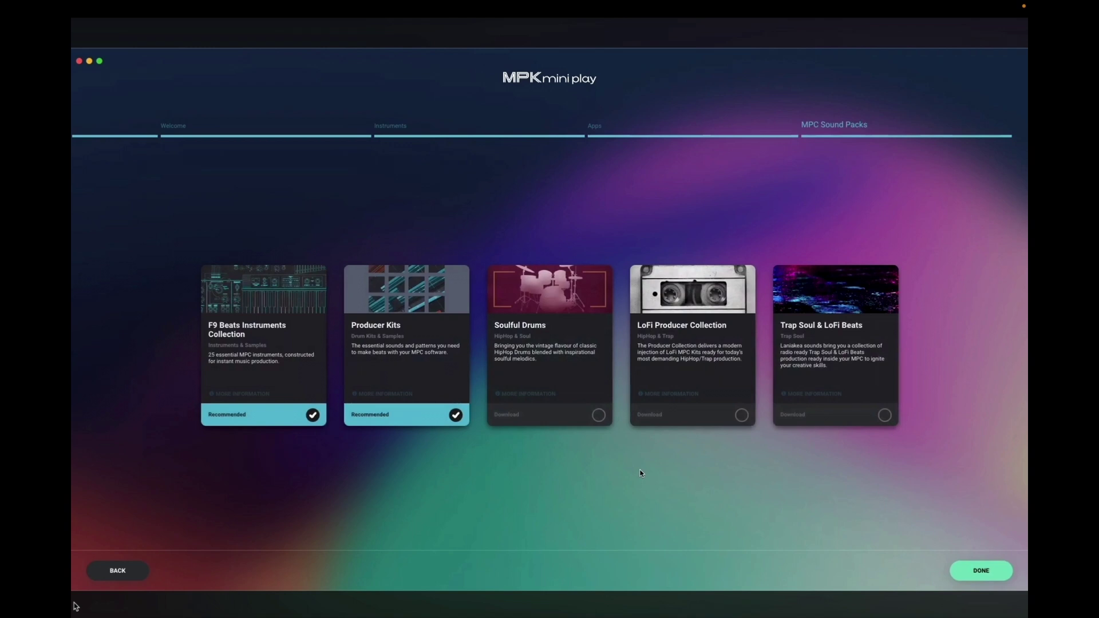
Add Soulful Drums, LoFi Producer Collection and Trap Soul & LoFi Beats packs, then start downloads.
{"action": "left_click", "coordinate": [600, 417]}
{"action": "left_click", "coordinate": [740, 415]}
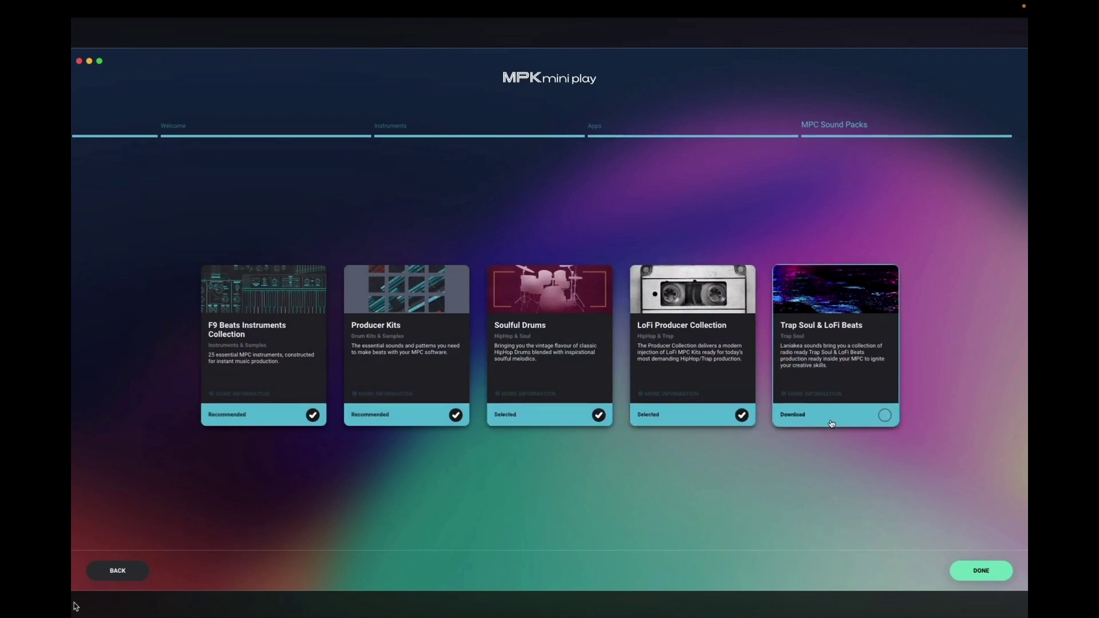
{"action": "left_click", "coordinate": [857, 424]}
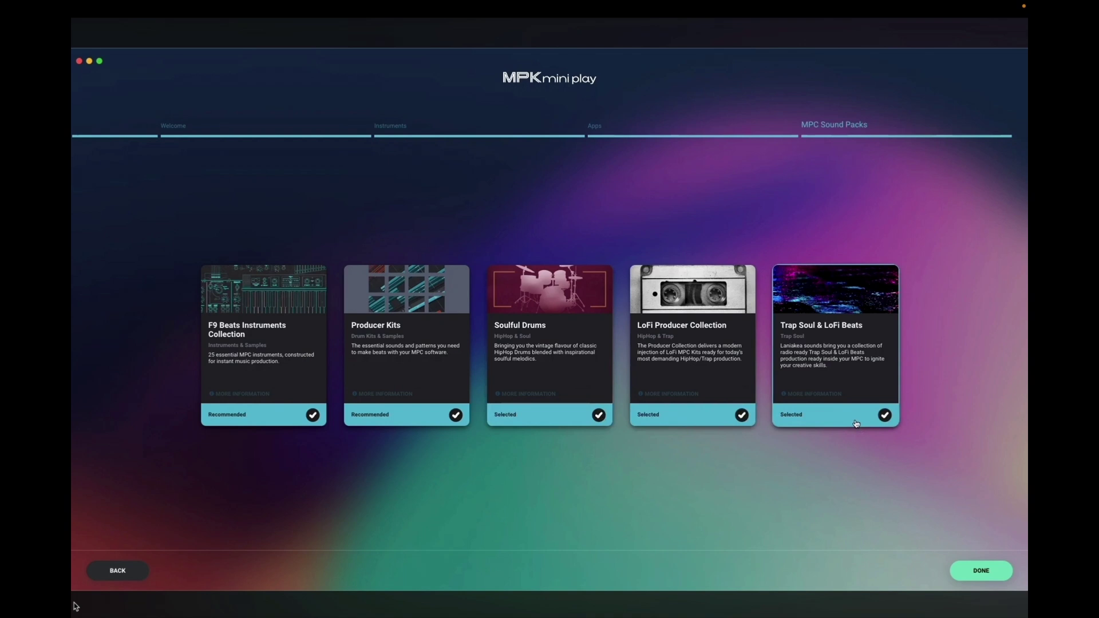
{"action": "left_click", "coordinate": [982, 571]}
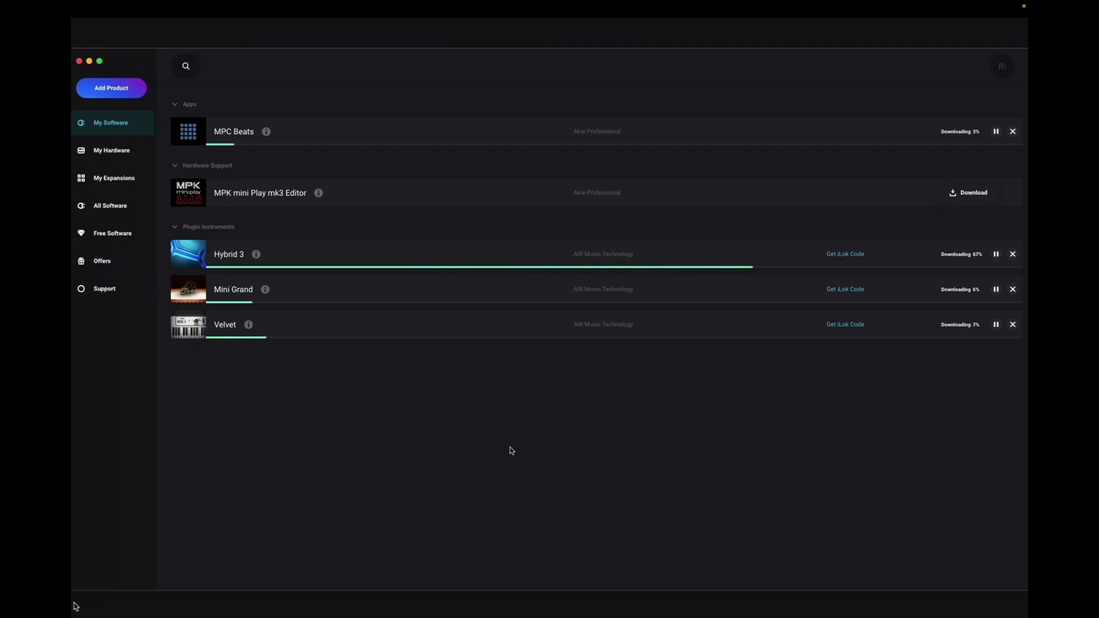
Check sound pack progress in My Expansions, then install MPC Beats from My Software.
{"action": "left_click", "coordinate": [101, 179]}
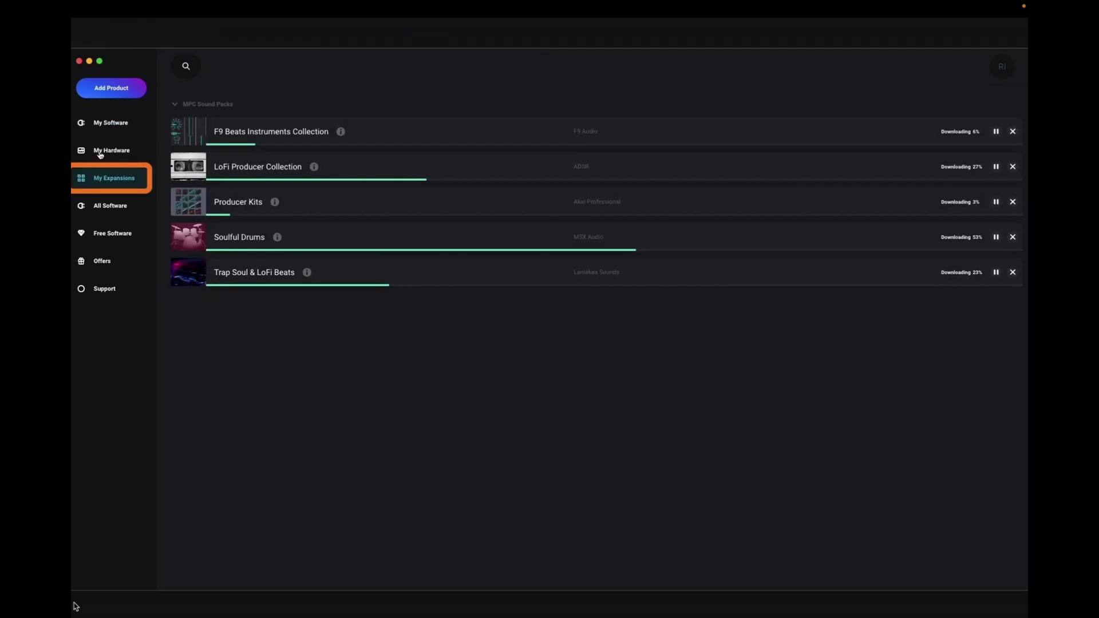
{"action": "left_click", "coordinate": [110, 122]}
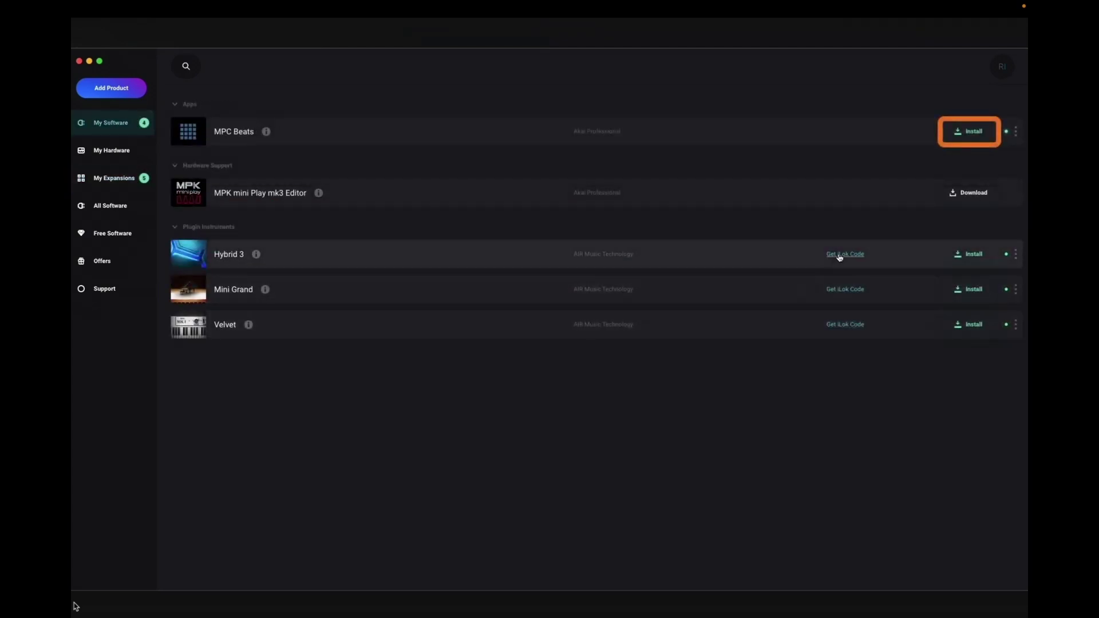
{"action": "left_click", "coordinate": [970, 133]}
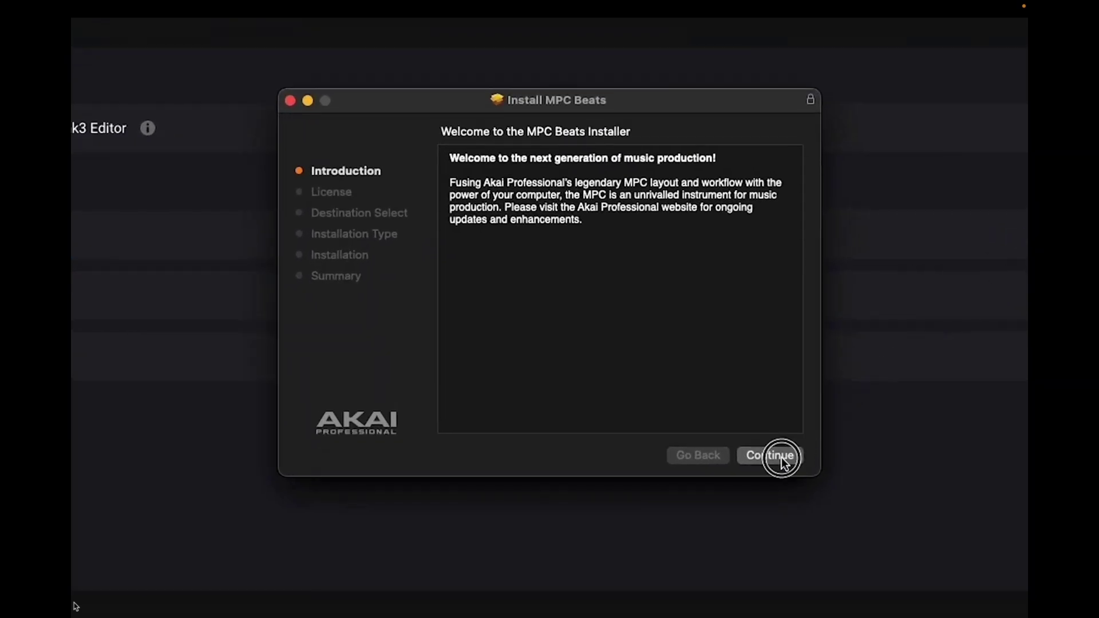
Agree to the MPC Beats licence and run the standard 2.37 GB install on Macintosh HD.
{"action": "left_click", "coordinate": [781, 456]}
{"action": "left_click", "coordinate": [781, 456]}
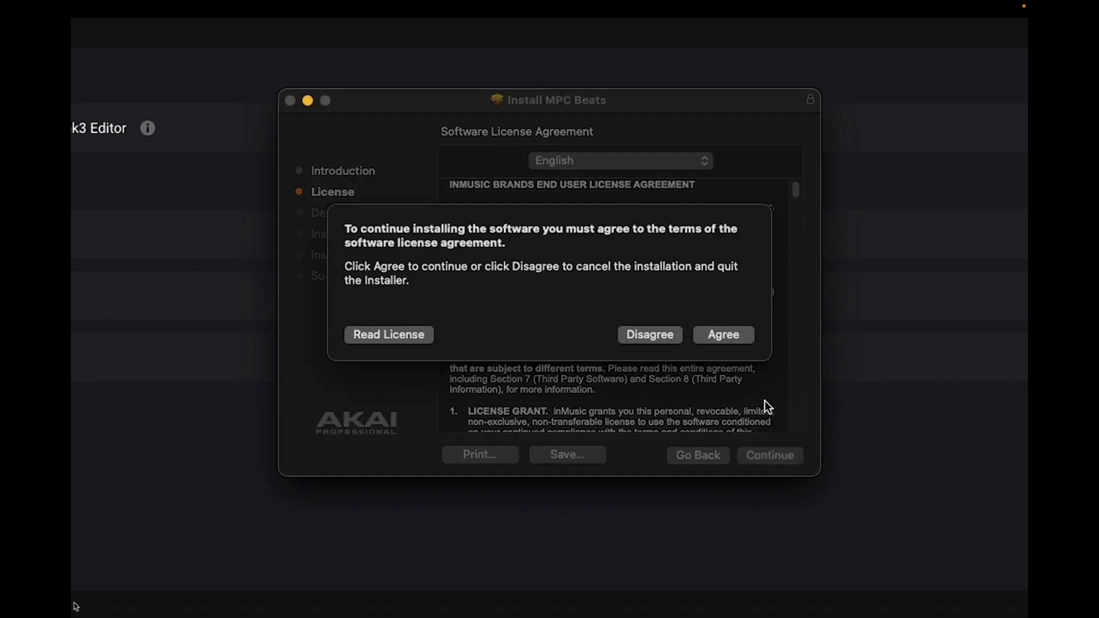
{"action": "left_click", "coordinate": [724, 335]}
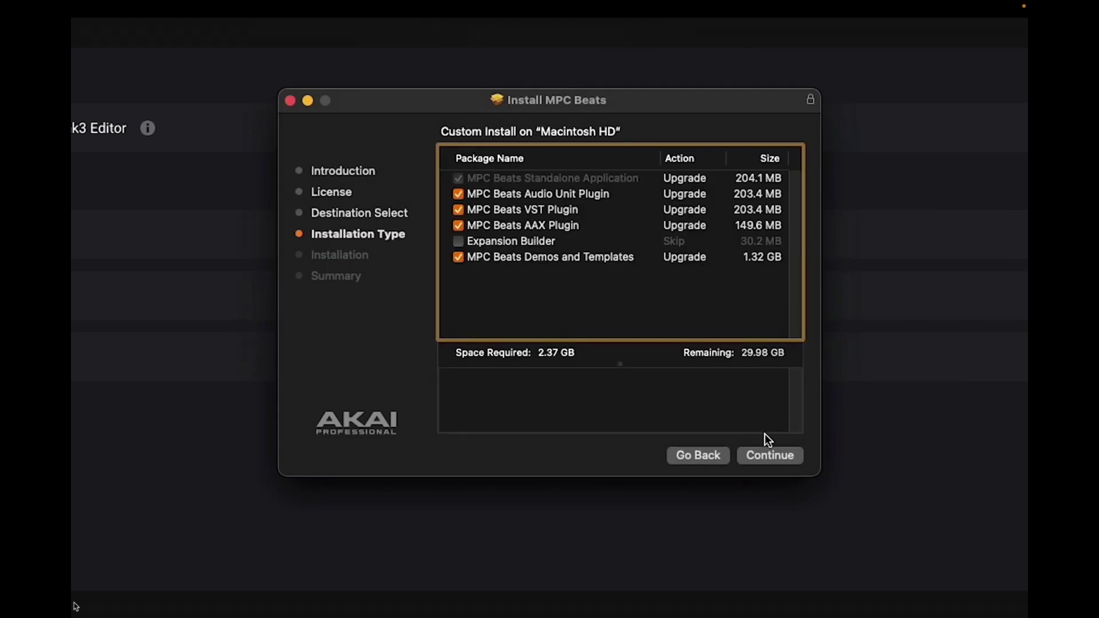
{"action": "left_click", "coordinate": [772, 454]}
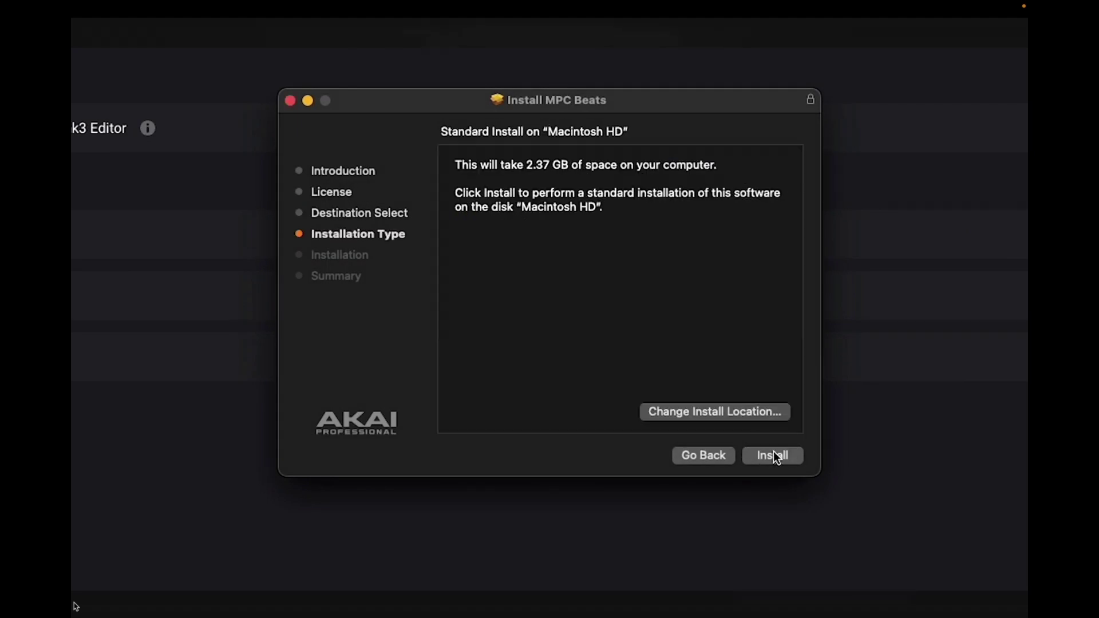
{"action": "left_click", "coordinate": [773, 454]}
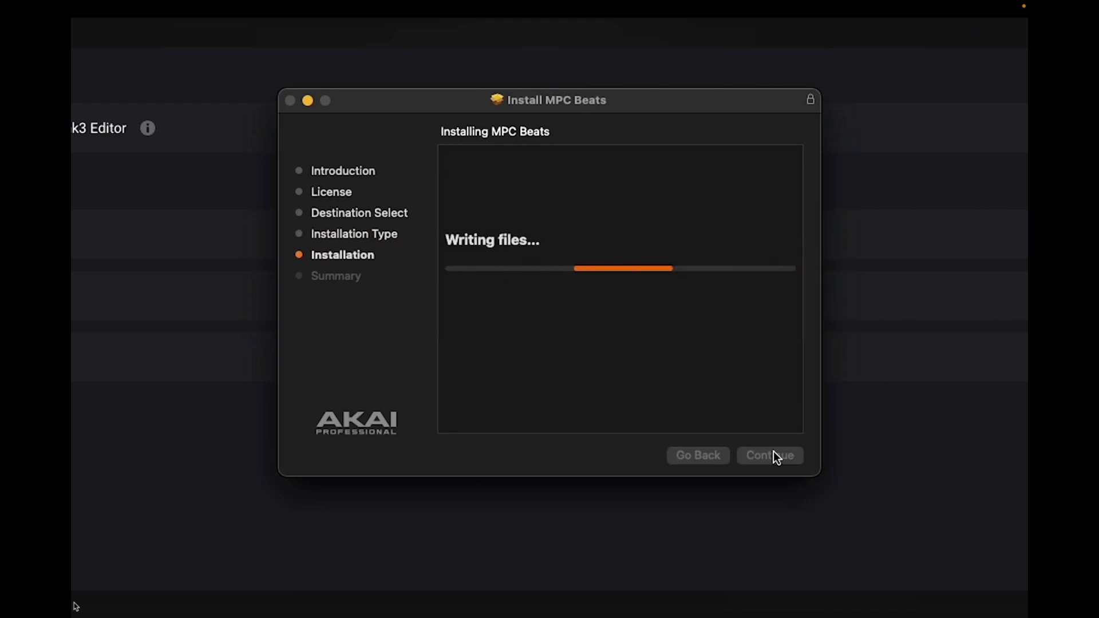